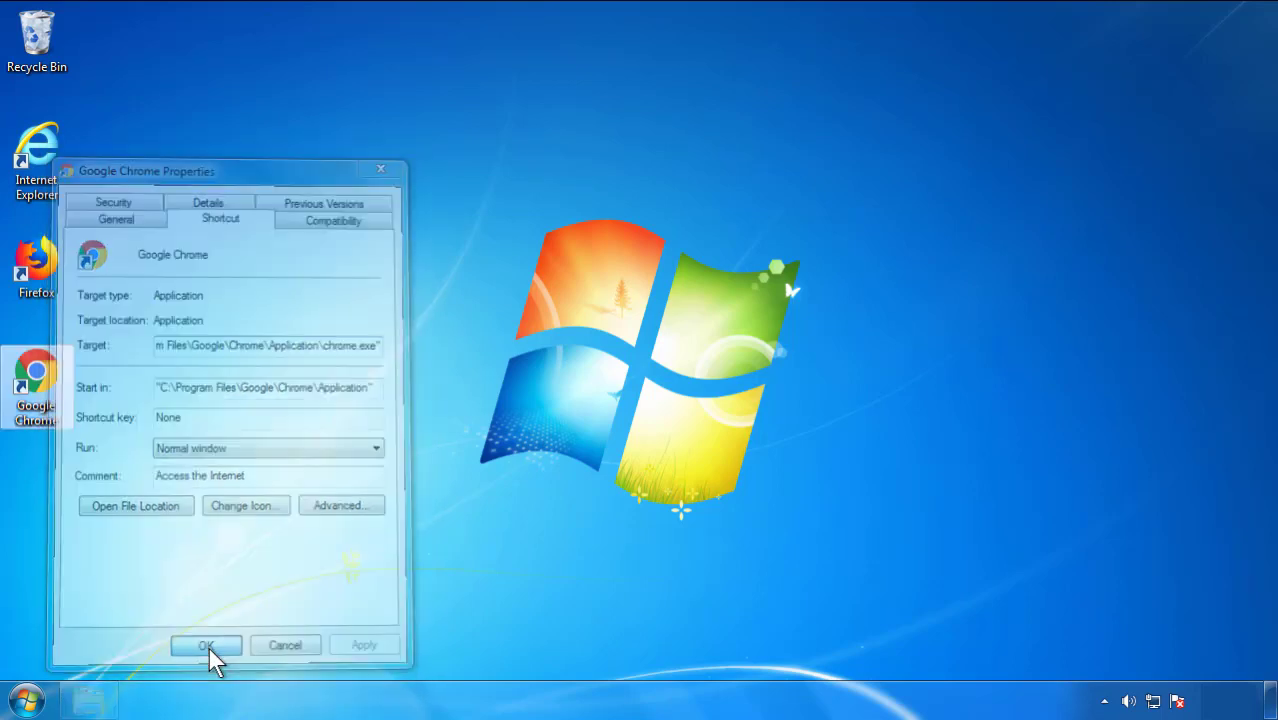
Close the Google Chrome shortcut's Properties dialog with OK
{"action": "left_click", "coordinate": [27, 700]}
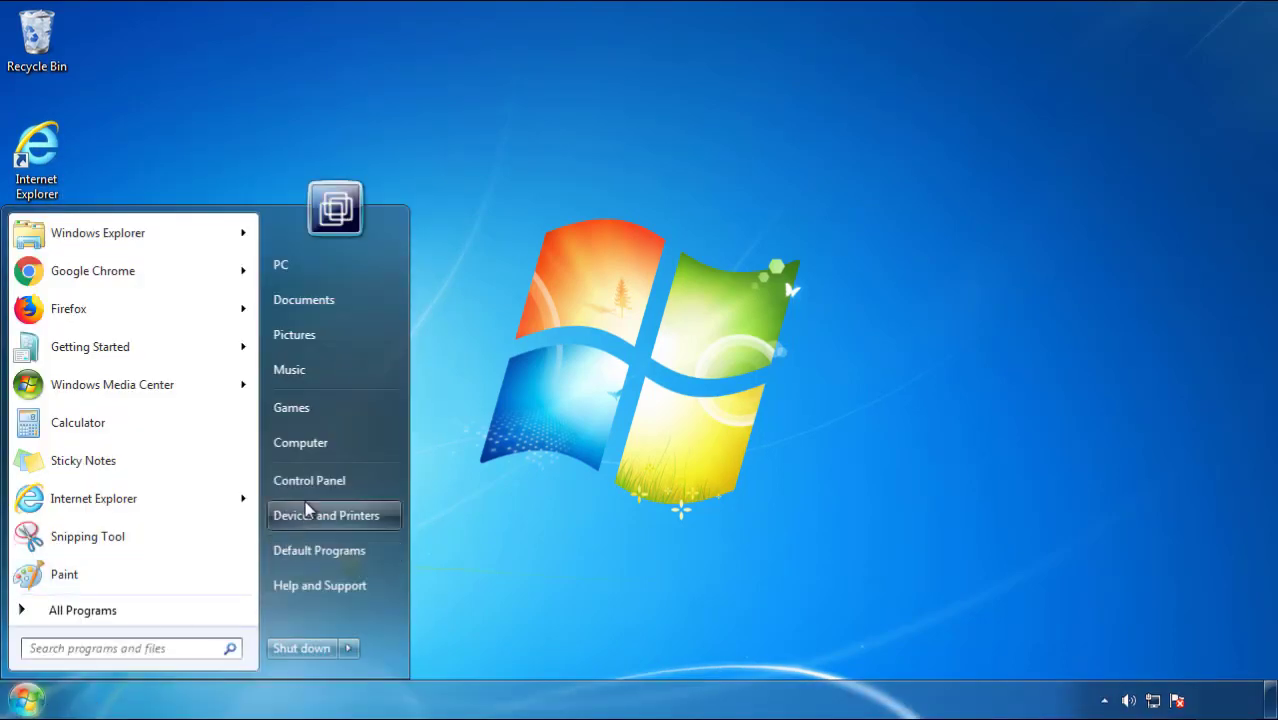
Show the installed programs list in Control Panel, sorted with newest installs first
{"action": "left_click", "coordinate": [320, 479]}
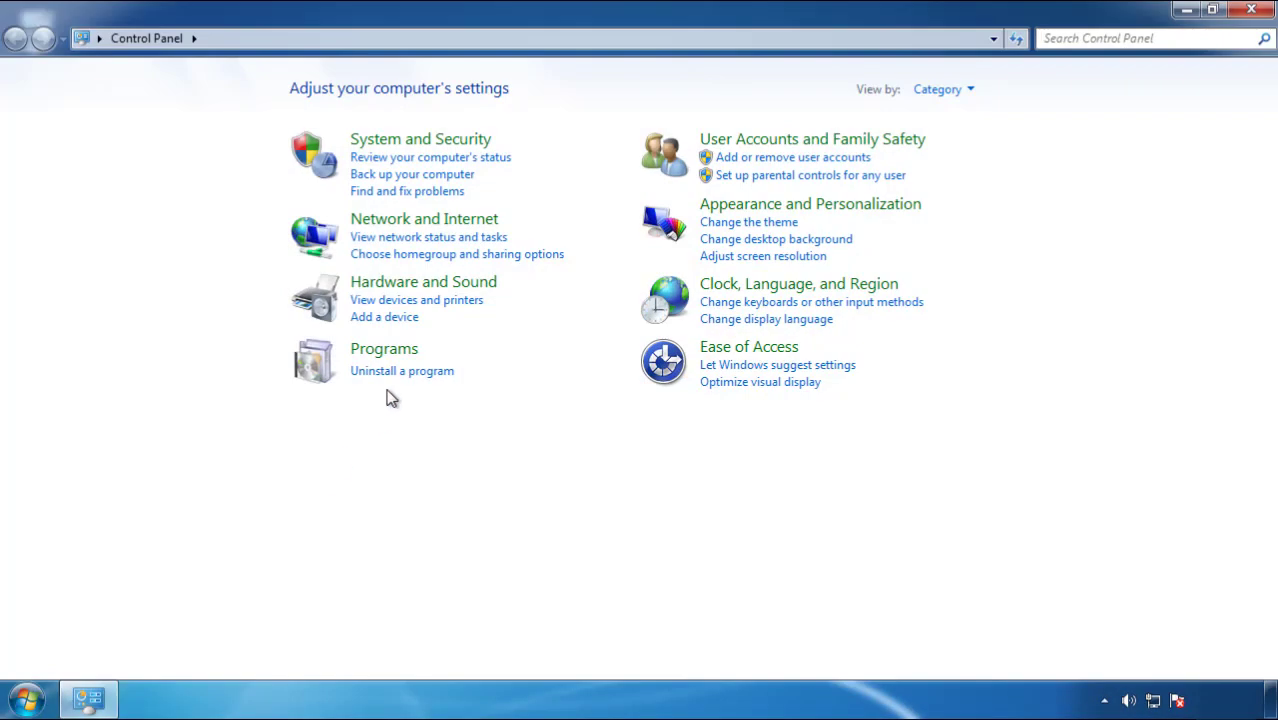
{"action": "left_click", "coordinate": [398, 374]}
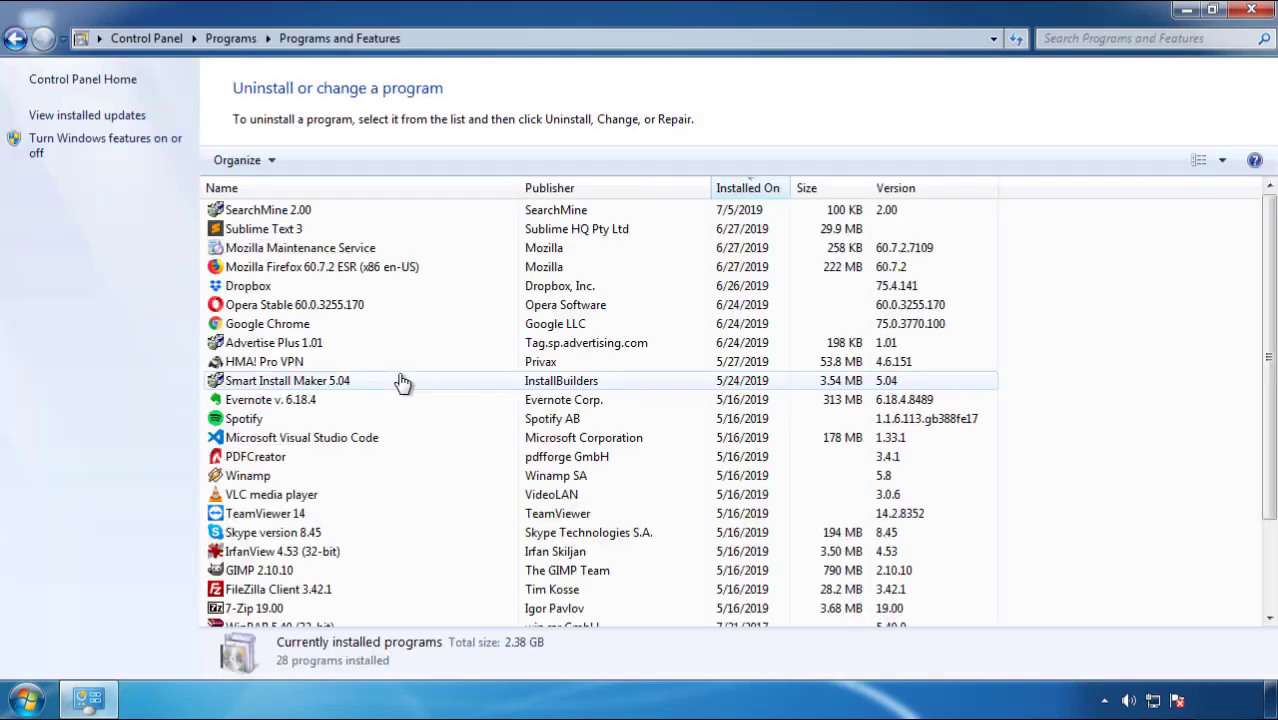
{"action": "left_click", "coordinate": [749, 190]}
{"action": "left_click", "coordinate": [744, 195]}
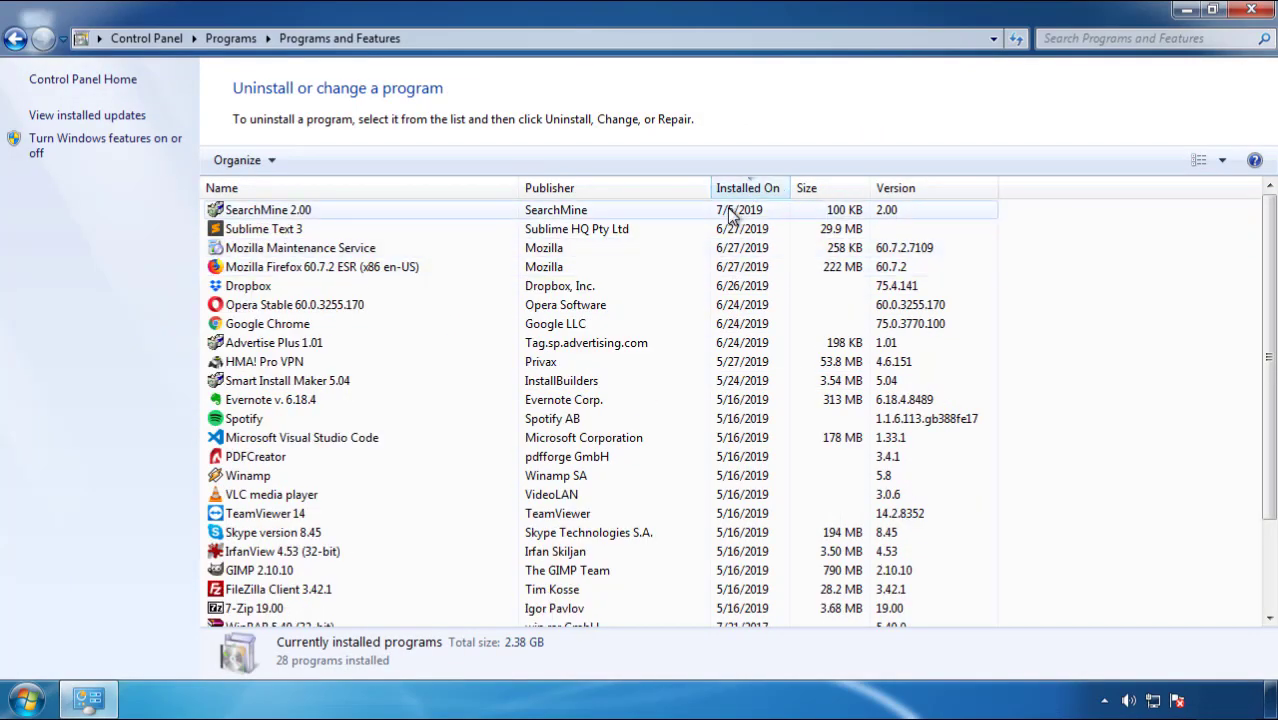
Uninstall SearchMine 2.00 and close the Programs and Features window
{"action": "left_click", "coordinate": [268, 211]}
{"action": "left_click", "coordinate": [318, 162]}
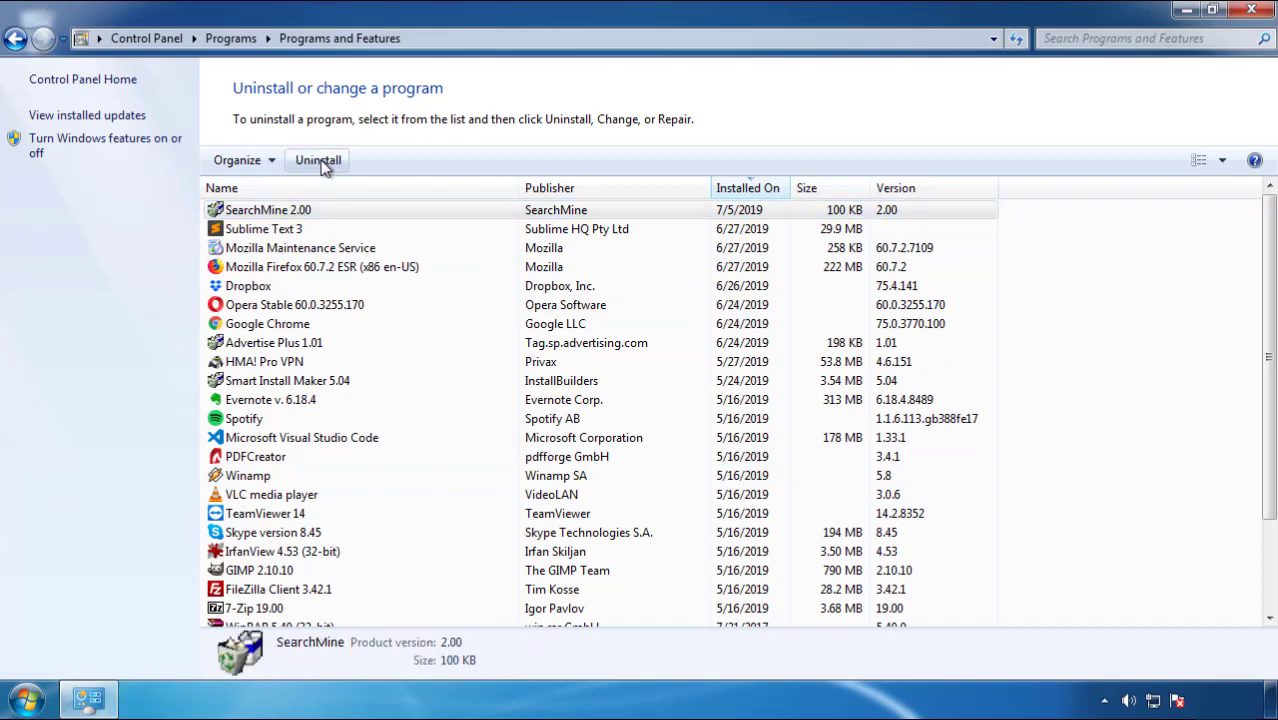
{"action": "left_click", "coordinate": [748, 530]}
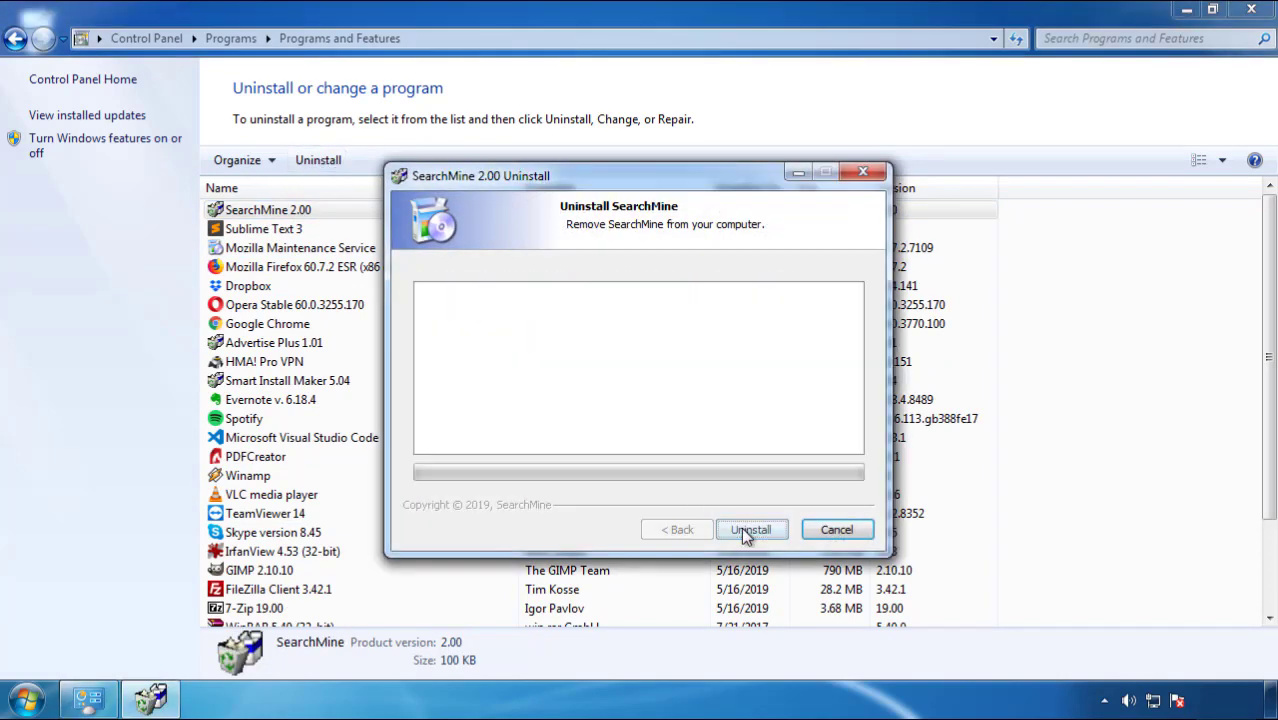
{"action": "left_click", "coordinate": [741, 527]}
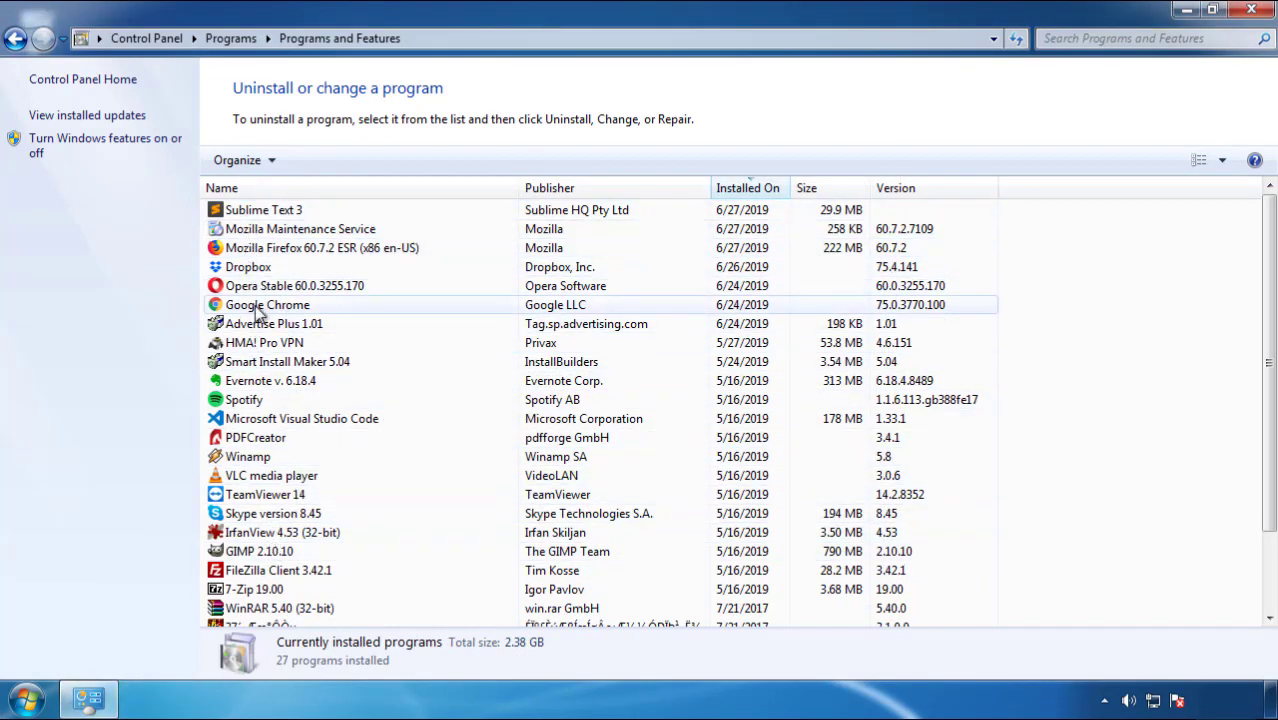
{"action": "left_click", "coordinate": [1252, 12]}
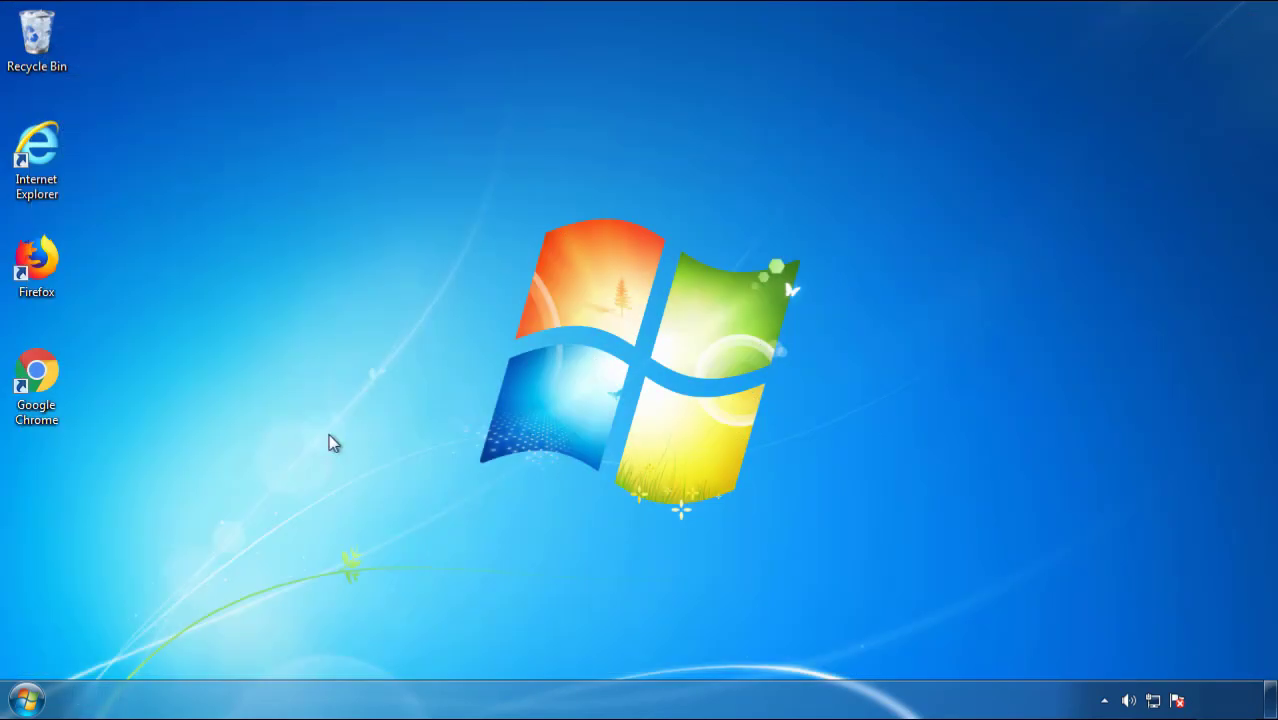
Restart Windows 7 and pick Safe Mode from the F8 boot menu
{"action": "left_click", "coordinate": [24, 703]}
{"action": "left_click", "coordinate": [348, 649]}
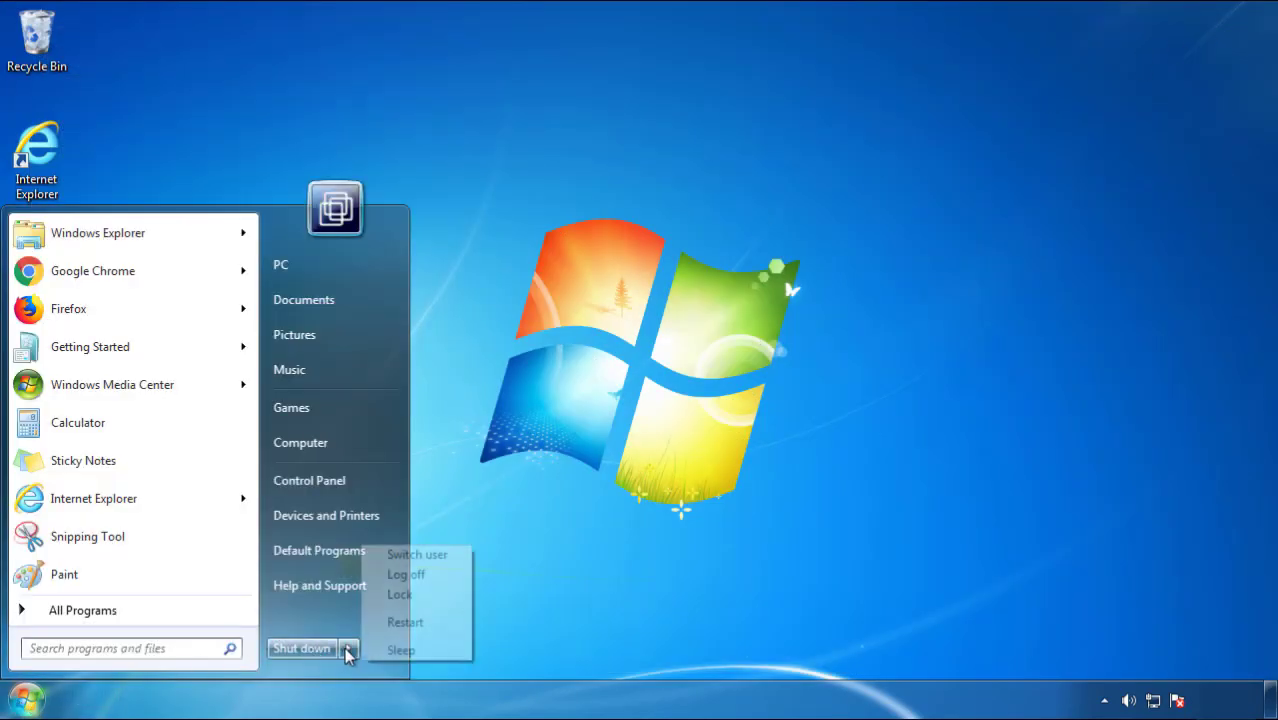
{"action": "left_click", "coordinate": [668, 547]}
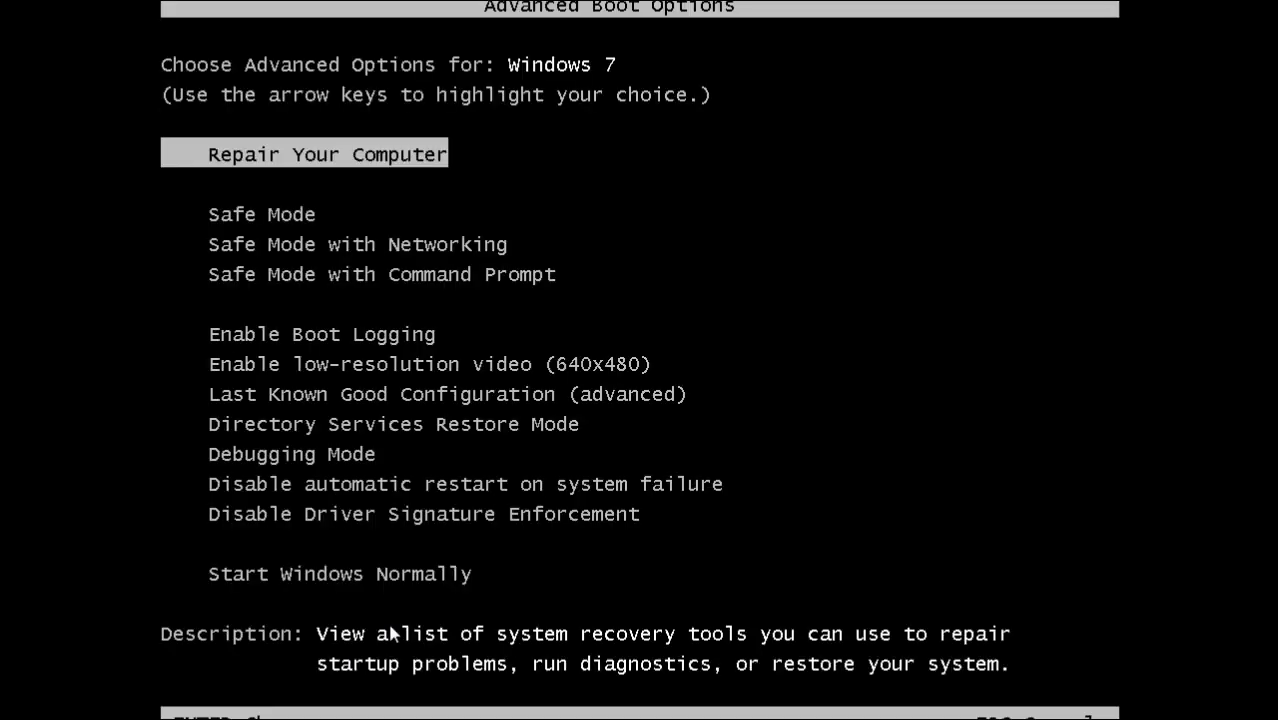
{"action": "key", "text": "Down"}
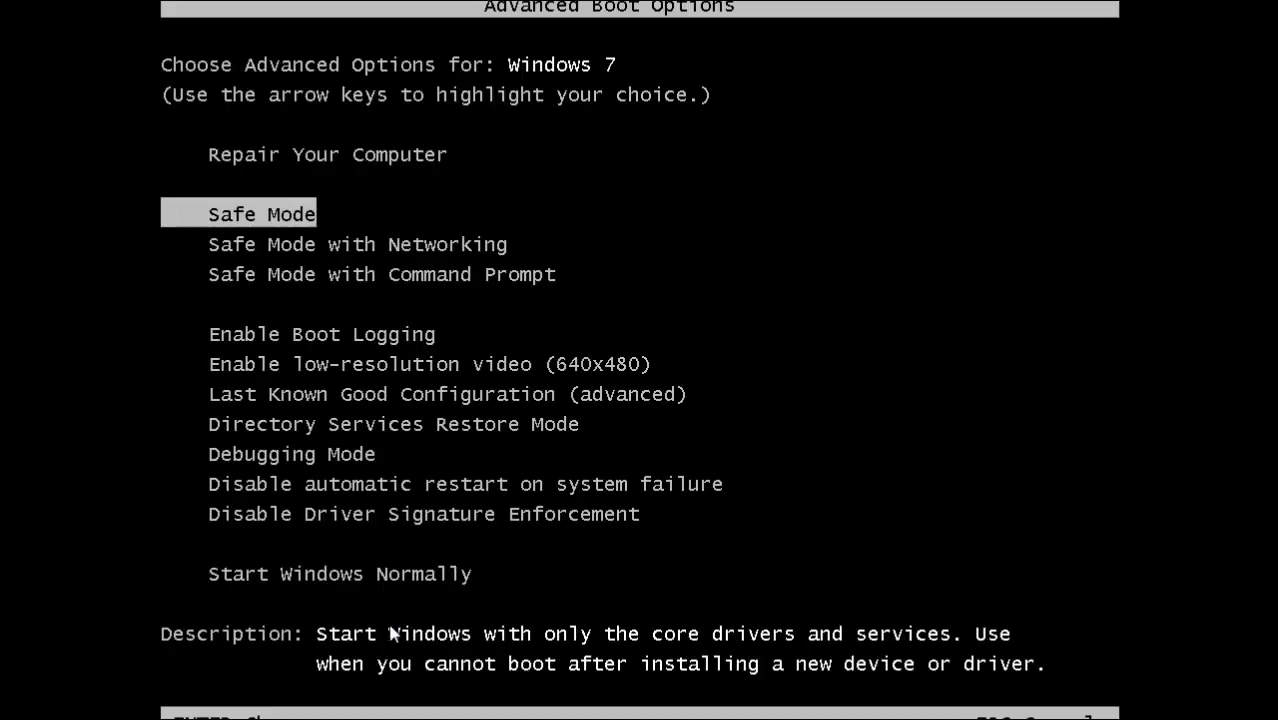
{"action": "key", "text": "Return"}
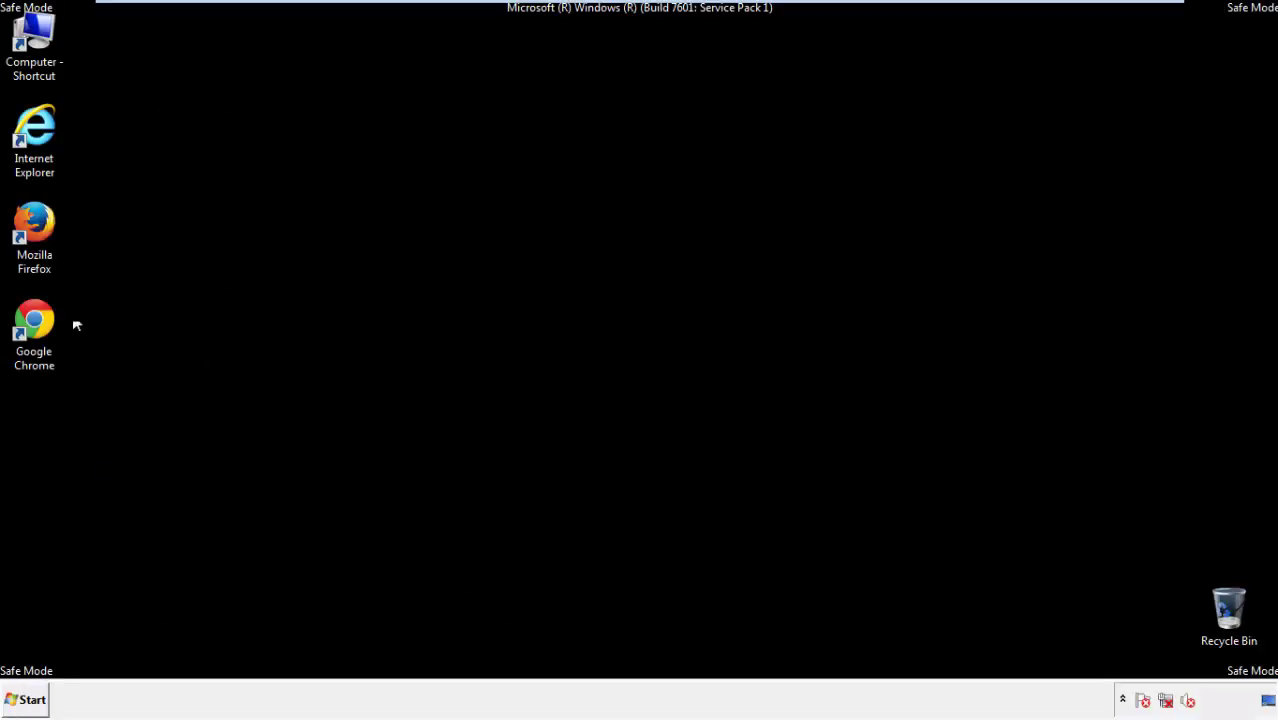
Launch Firefox, decline the default-browser prompt, and keep the menu bar visible
{"action": "double_click", "coordinate": [47, 233]}
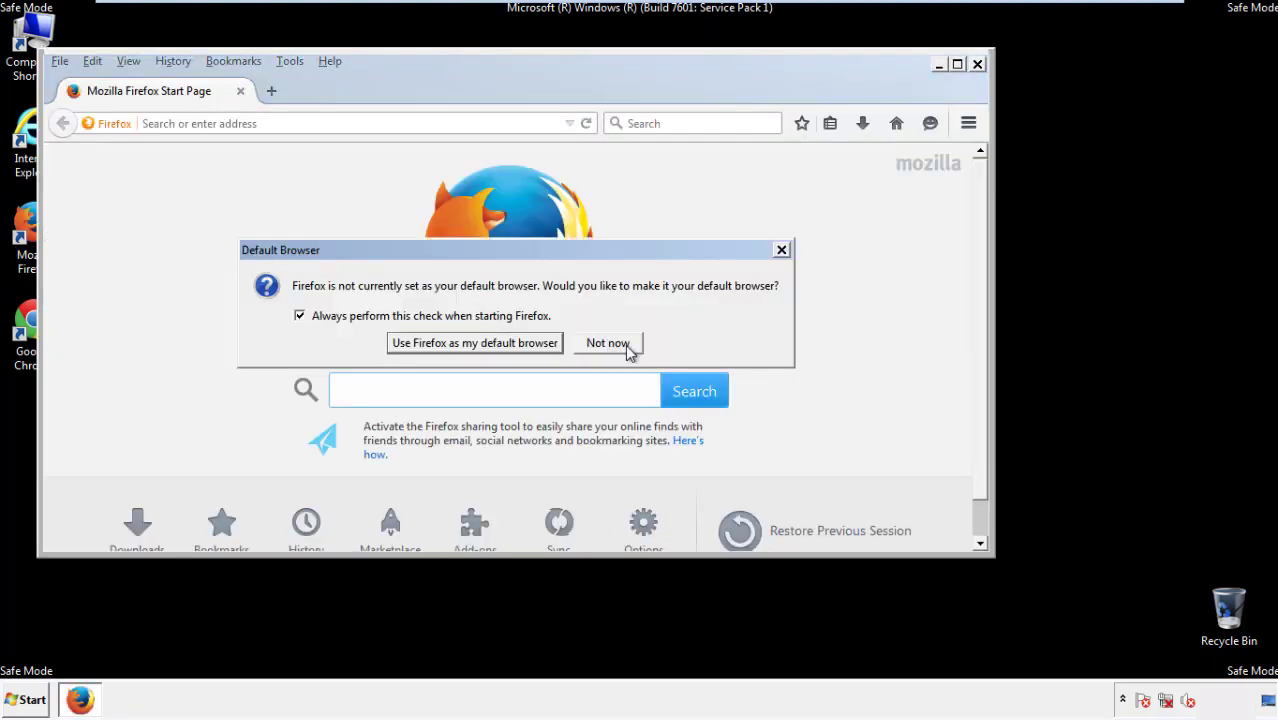
{"action": "left_click", "coordinate": [610, 344]}
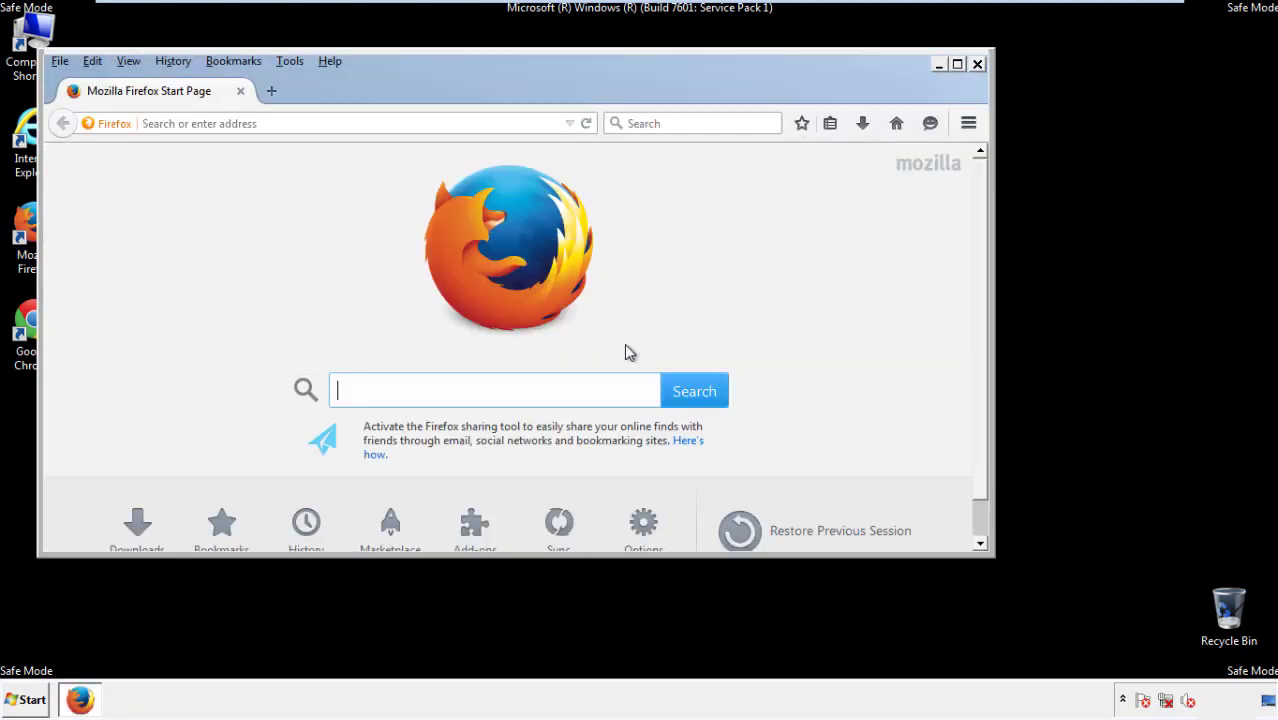
{"action": "right_click", "coordinate": [393, 89]}
{"action": "left_click", "coordinate": [428, 150]}
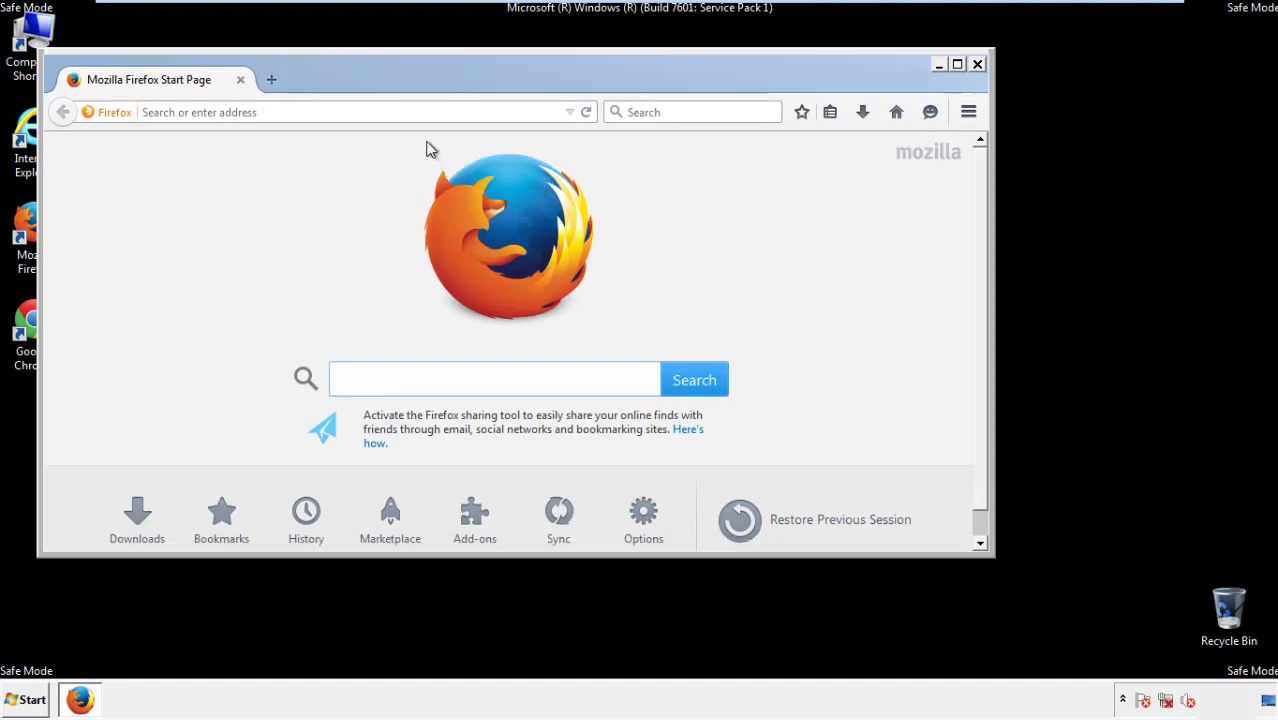
{"action": "right_click", "coordinate": [405, 88]}
{"action": "left_click", "coordinate": [414, 152]}
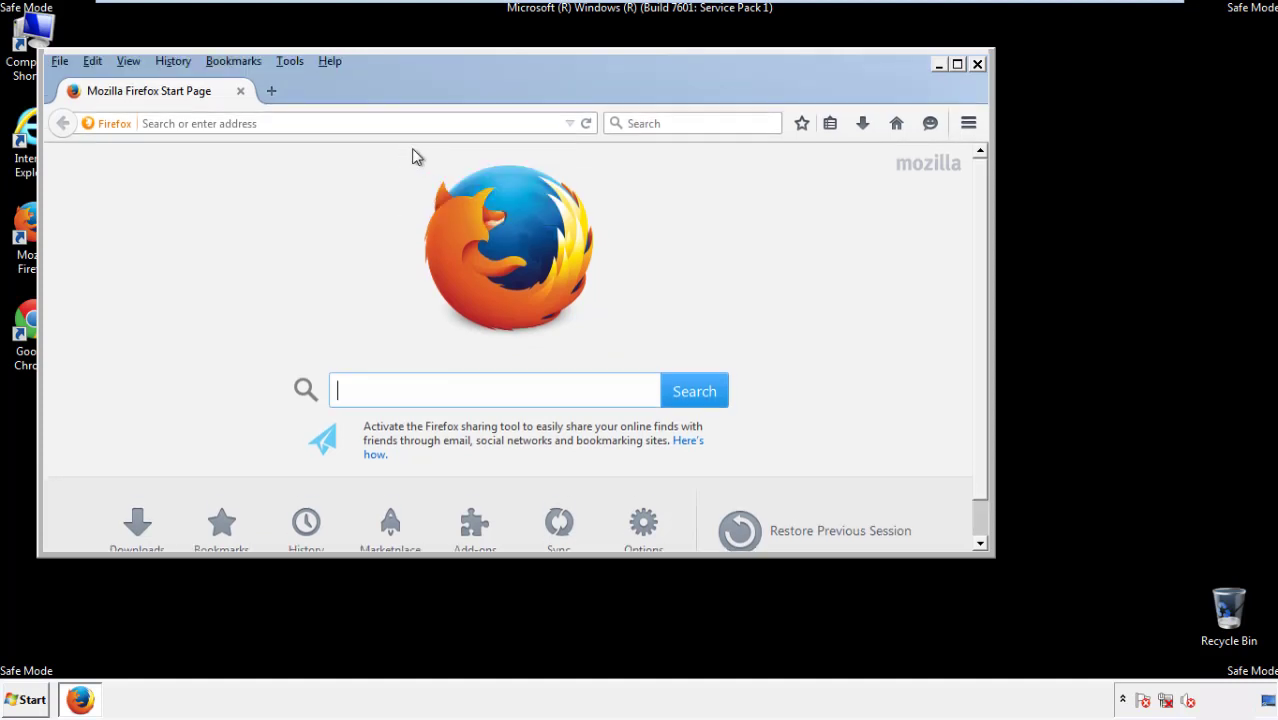
Clear Firefox's recent history for the Everything time range, with all items checked
{"action": "left_click", "coordinate": [176, 61]}
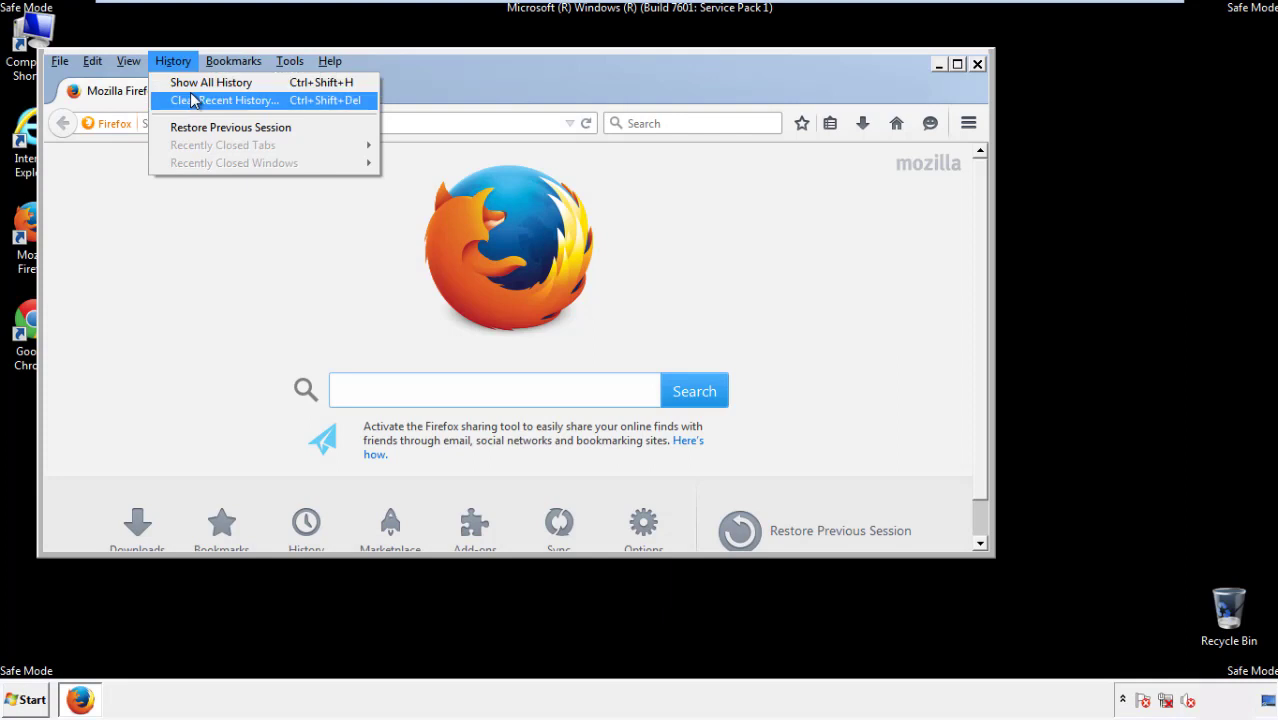
{"action": "left_click", "coordinate": [191, 97]}
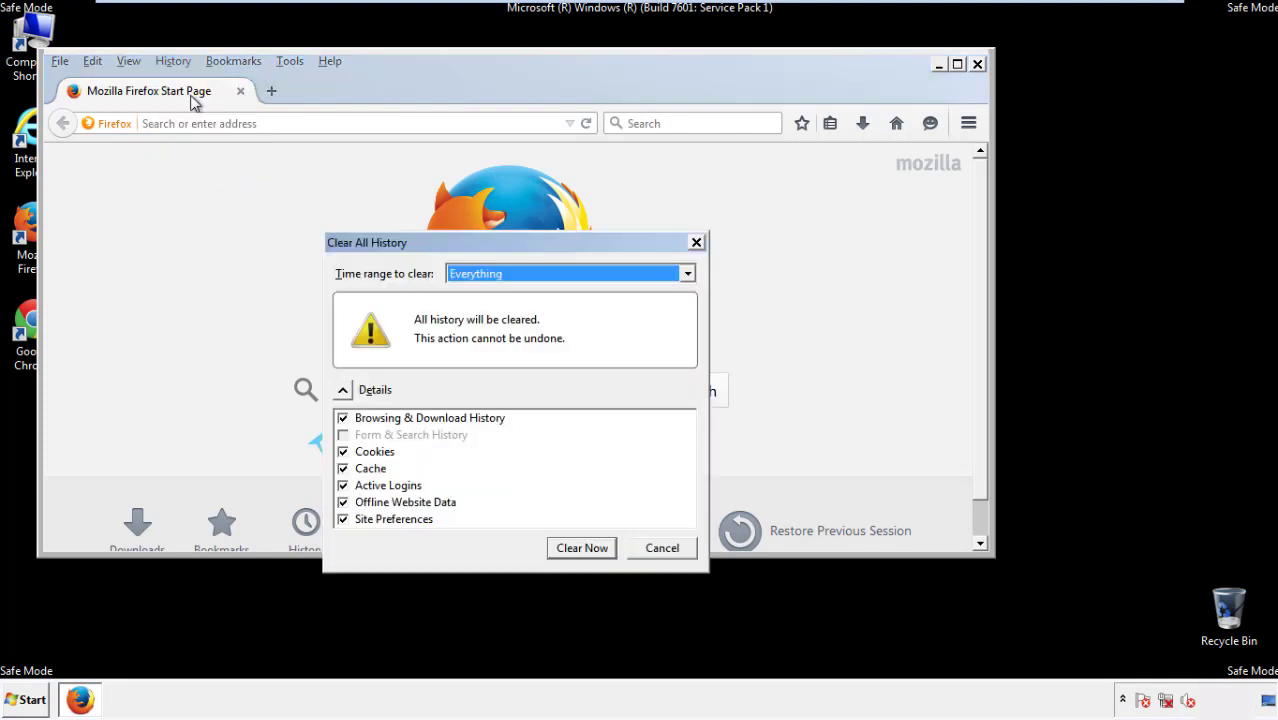
{"action": "left_click", "coordinate": [470, 276]}
{"action": "left_click", "coordinate": [479, 375]}
{"action": "left_click", "coordinate": [343, 502]}
{"action": "left_click", "coordinate": [343, 502]}
{"action": "left_click", "coordinate": [343, 519]}
{"action": "left_click", "coordinate": [343, 519]}
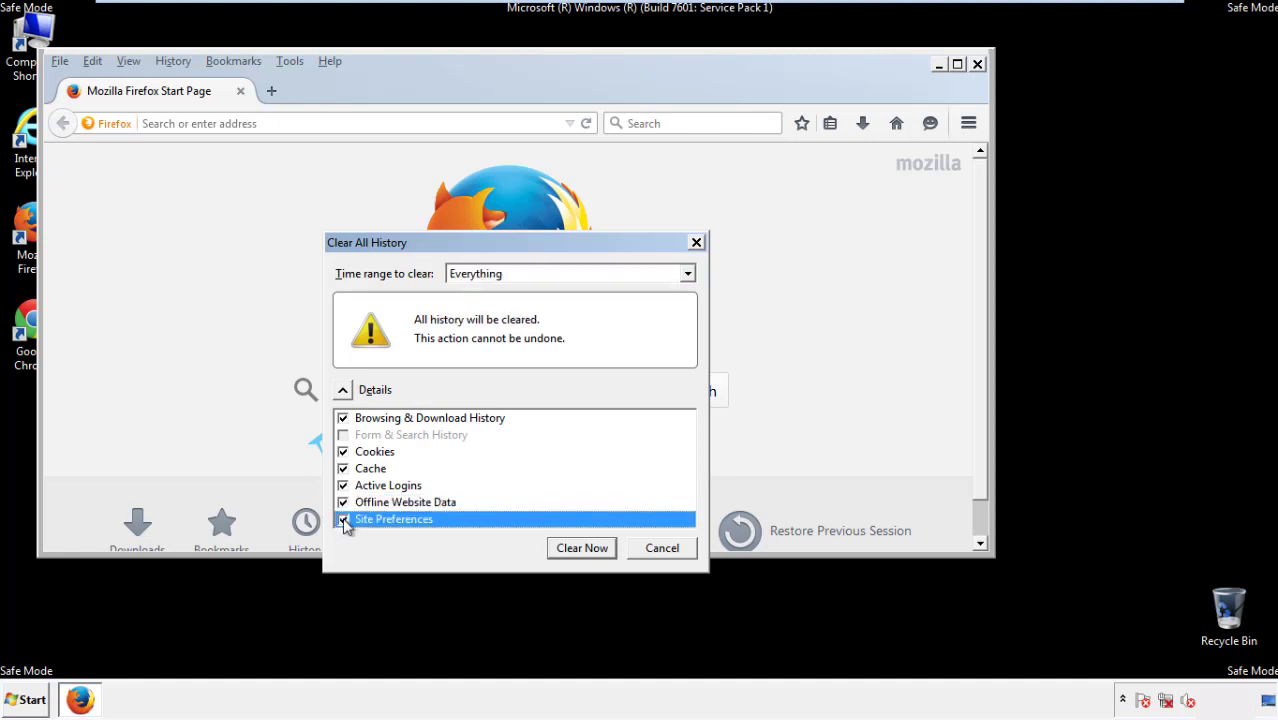
{"action": "left_click", "coordinate": [580, 548]}
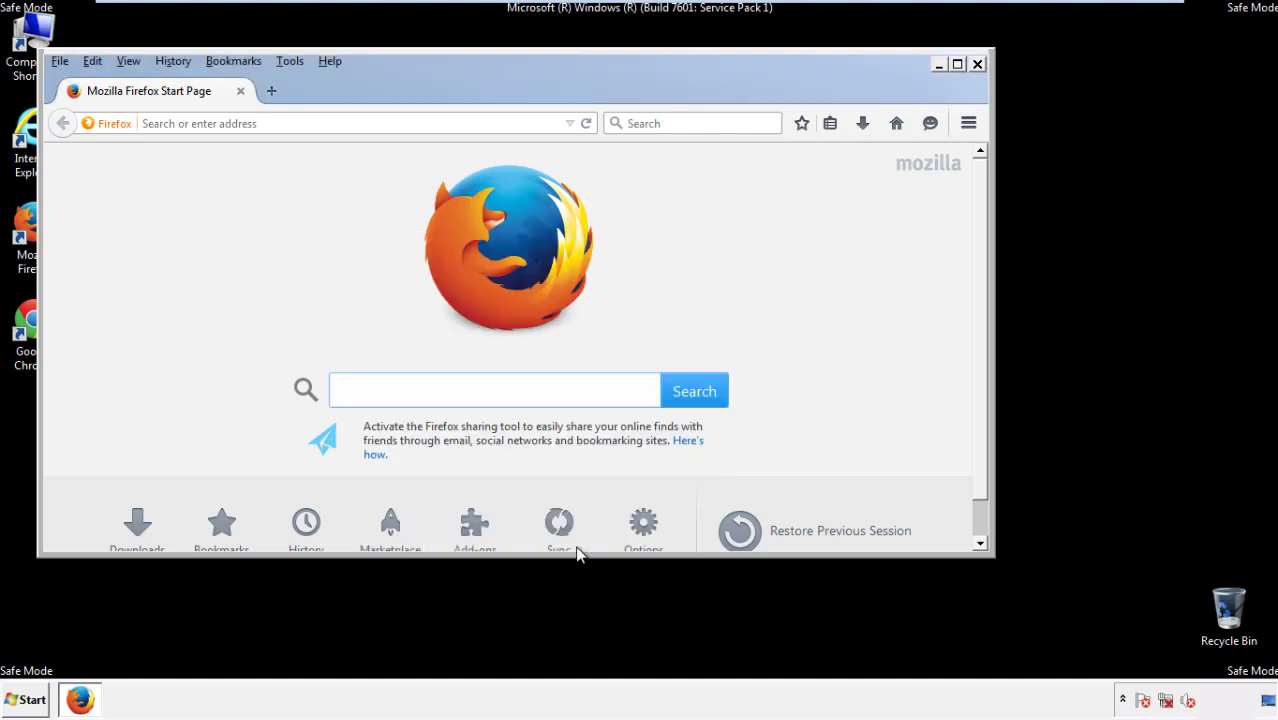
Refresh Firefox to its defaults from the Troubleshooting Information page and finish the import
{"action": "left_click", "coordinate": [329, 61]}
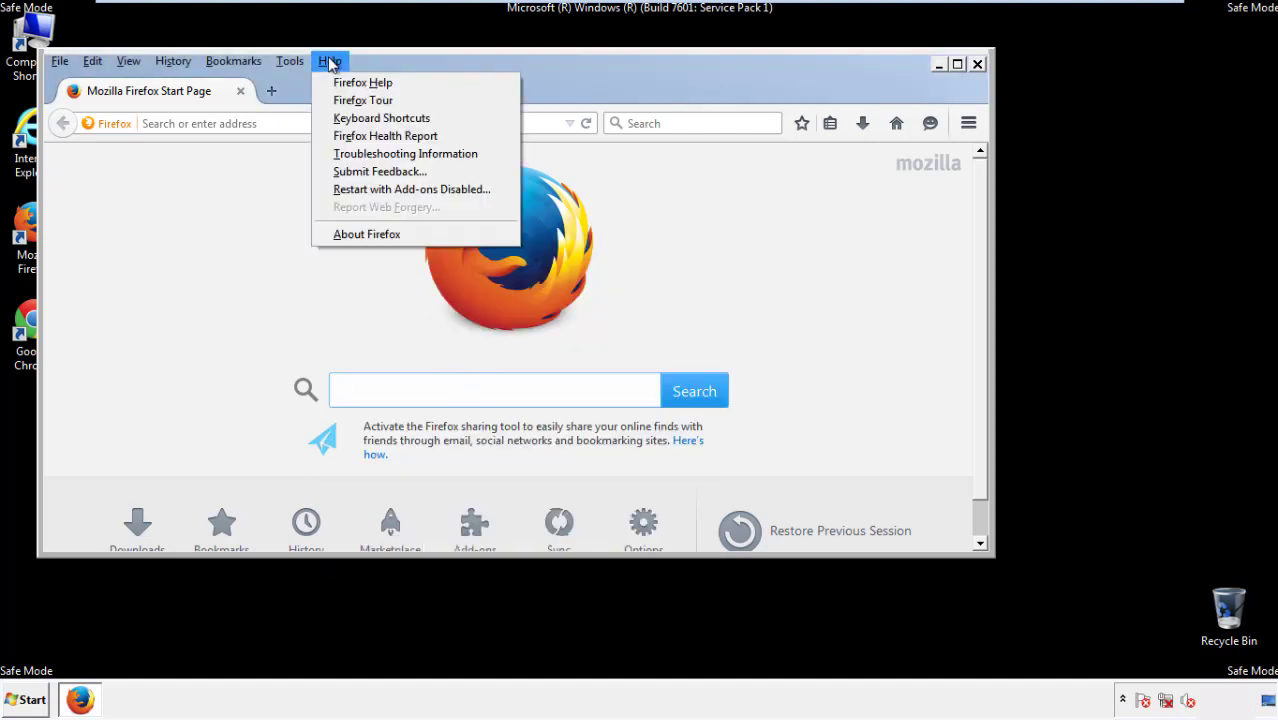
{"action": "left_click", "coordinate": [370, 153]}
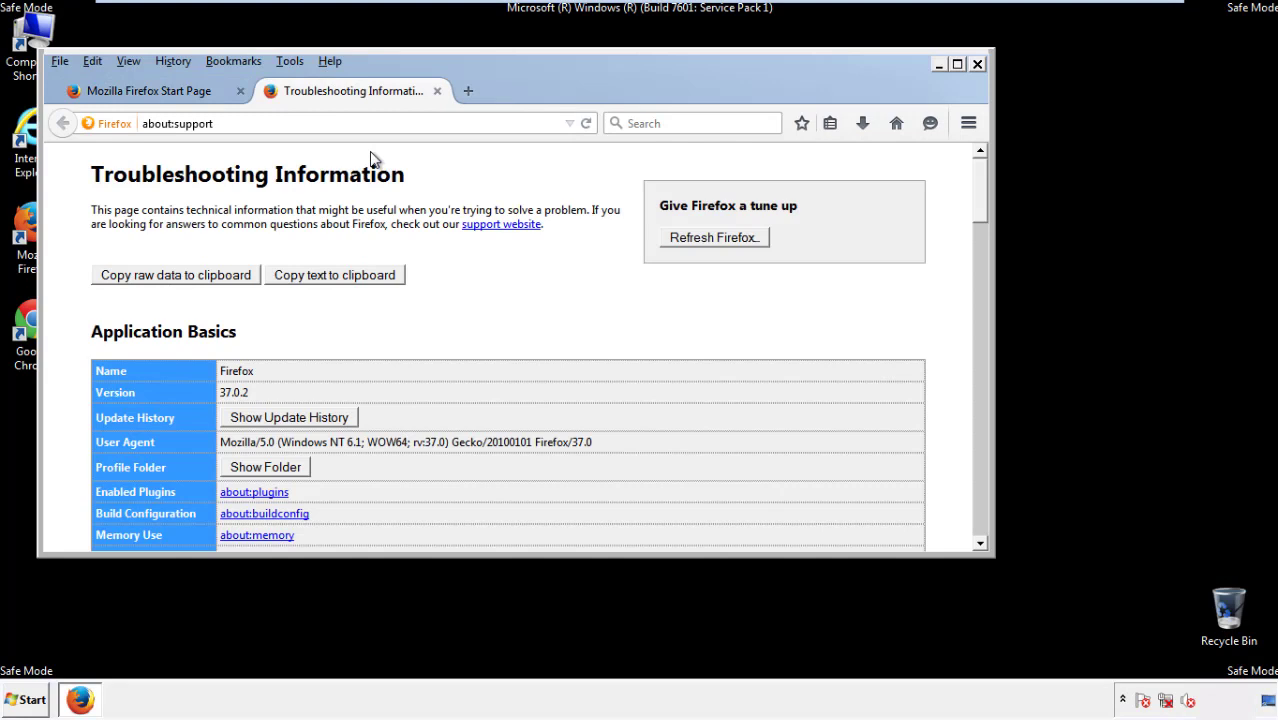
{"action": "left_click", "coordinate": [741, 243]}
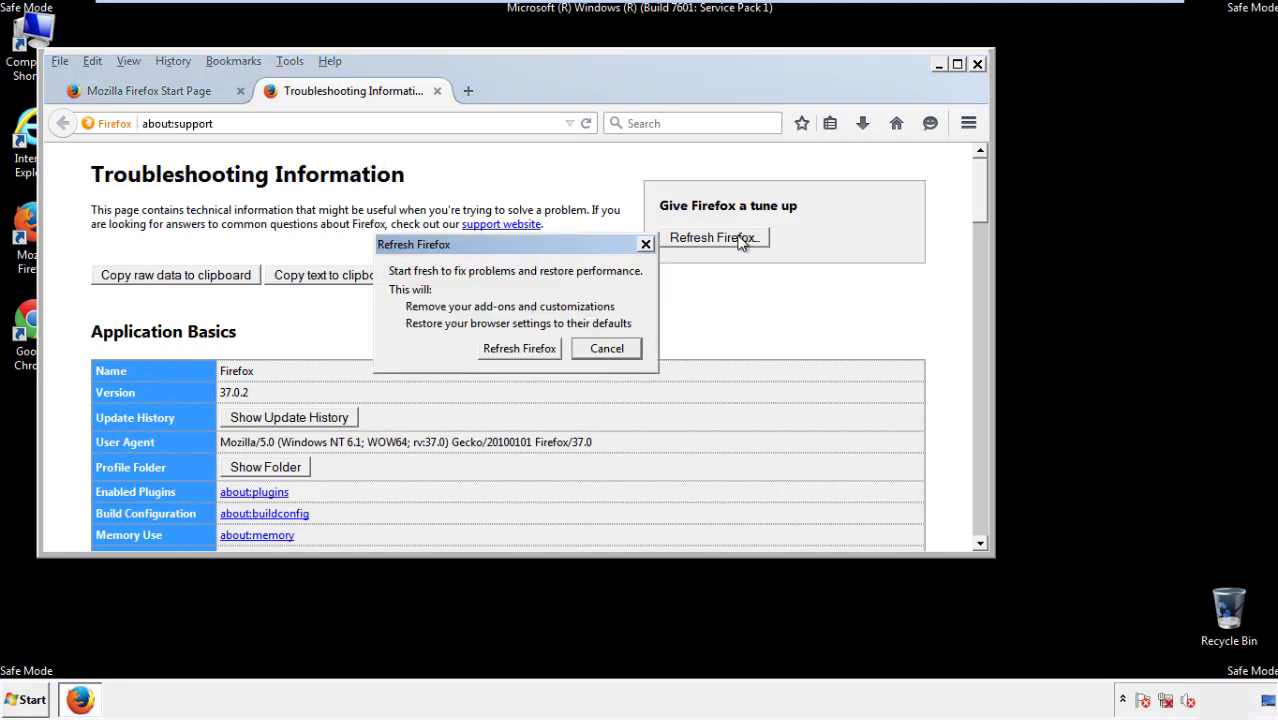
{"action": "left_click", "coordinate": [519, 348]}
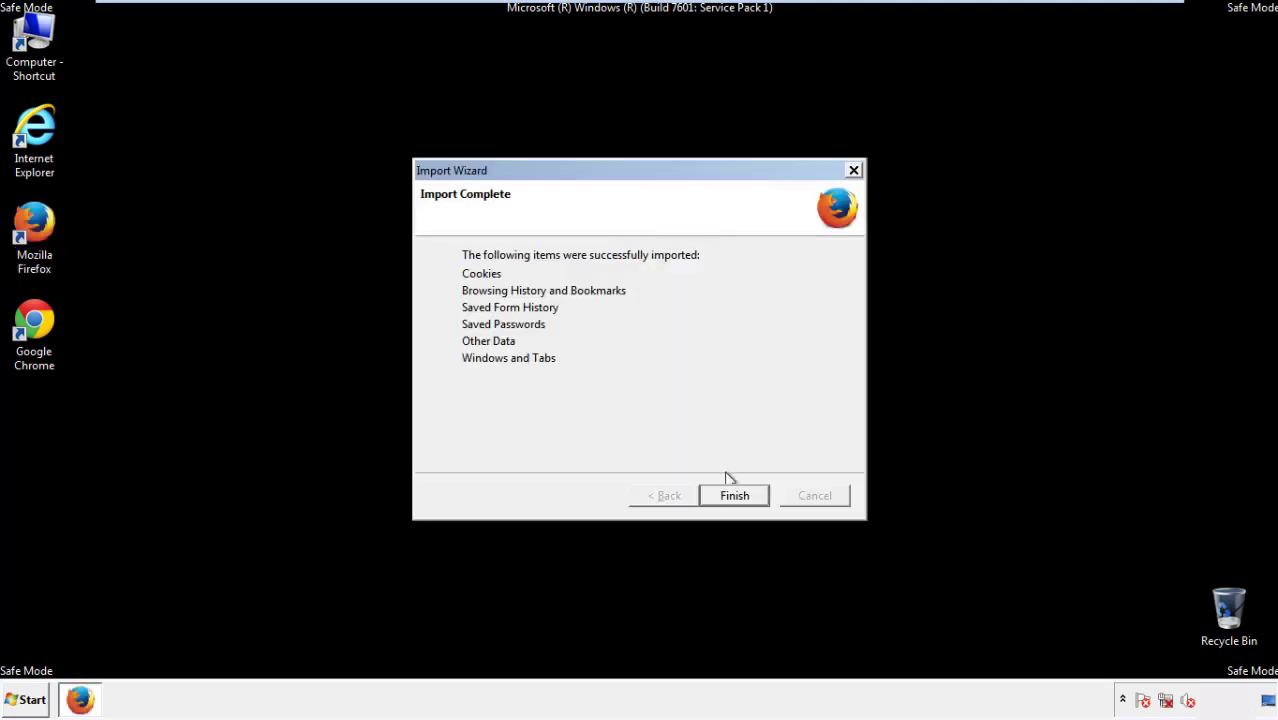
{"action": "left_click", "coordinate": [734, 496]}
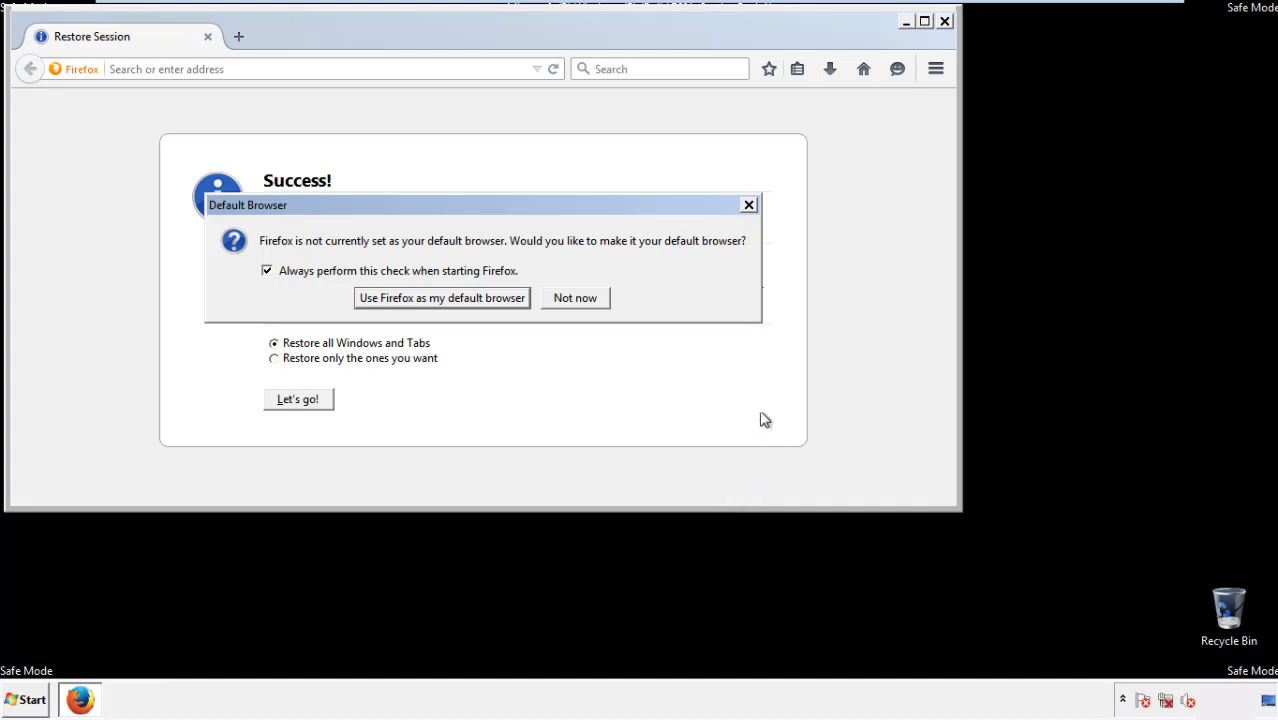
Decline the default-browser prompt, close Firefox, and launch Google Chrome from the desktop
{"action": "left_click", "coordinate": [576, 301]}
{"action": "left_click", "coordinate": [944, 20]}
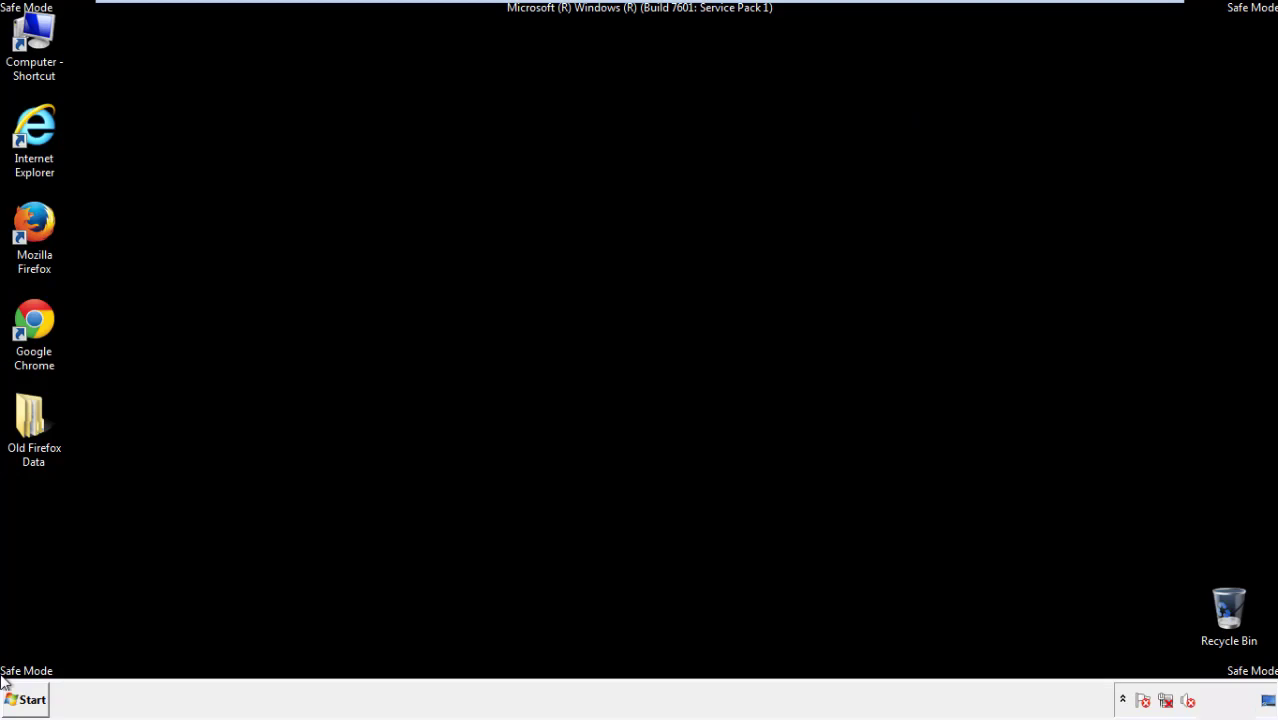
{"action": "left_click", "coordinate": [30, 318]}
{"action": "double_click", "coordinate": [30, 318]}
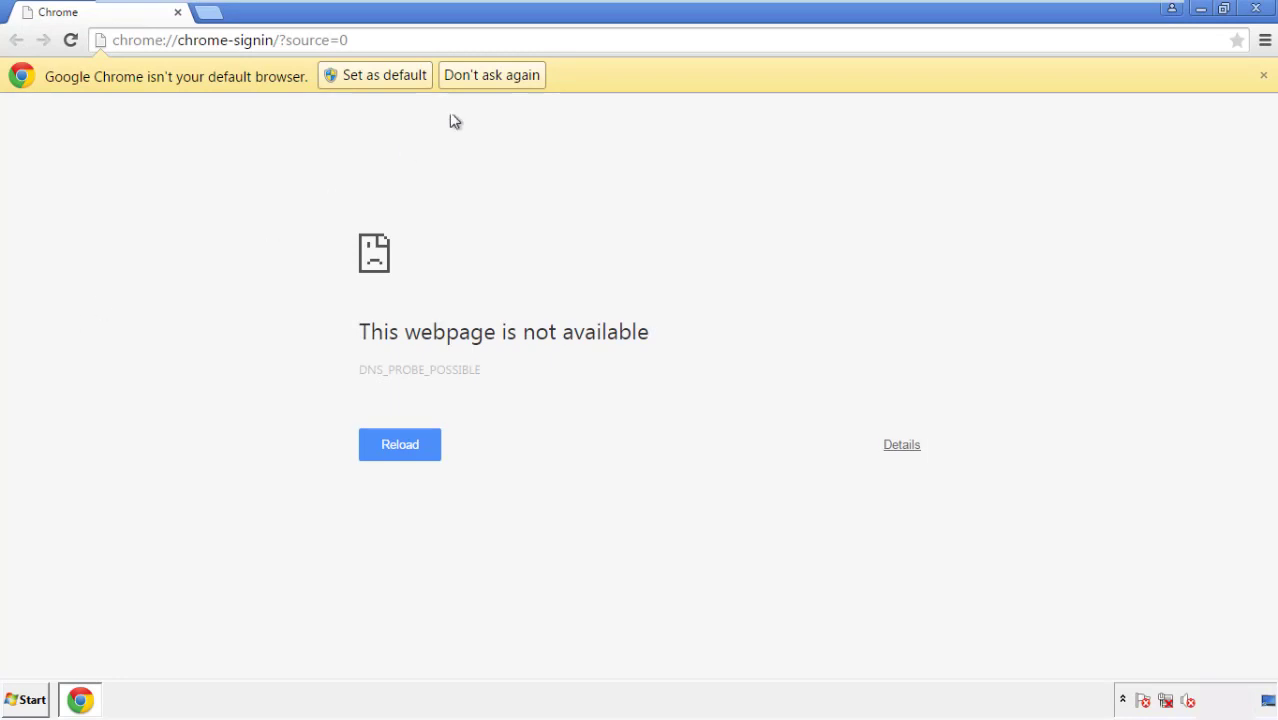
Choose 'Don't ask again' on Chrome's default-browser infobar and go to the History page from Settings
{"action": "left_click", "coordinate": [514, 78]}
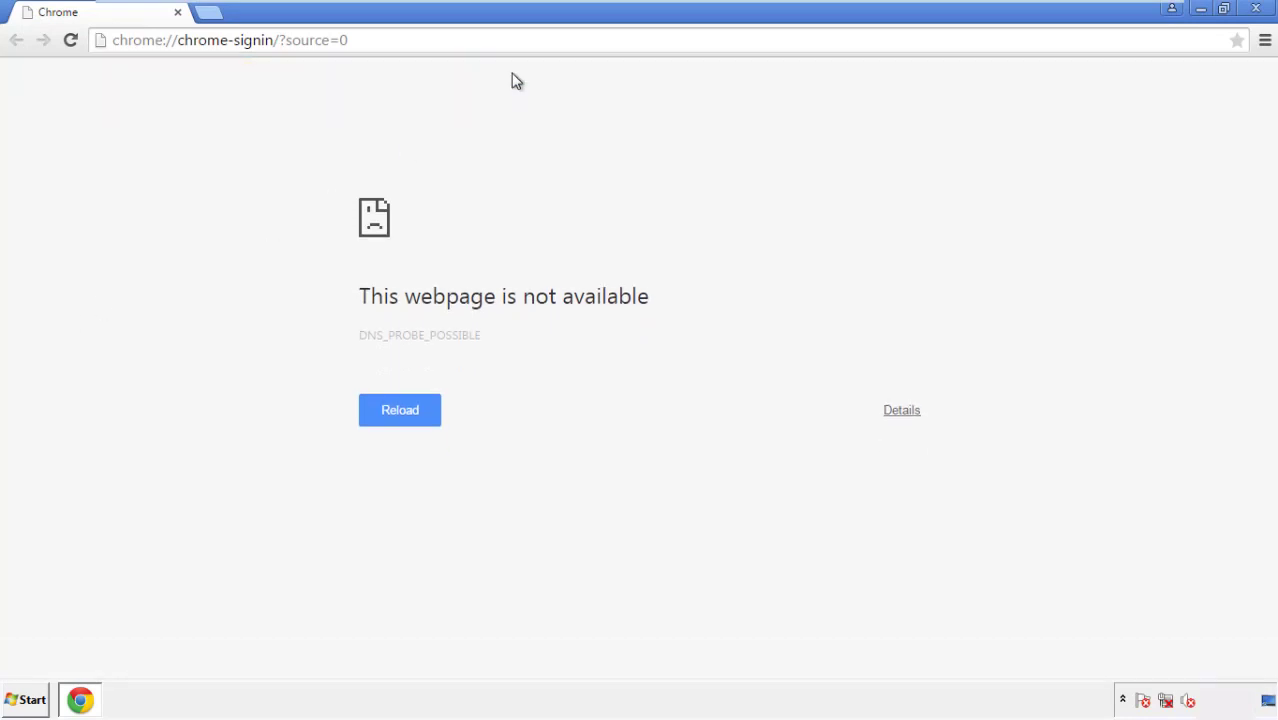
{"action": "left_click", "coordinate": [1265, 42]}
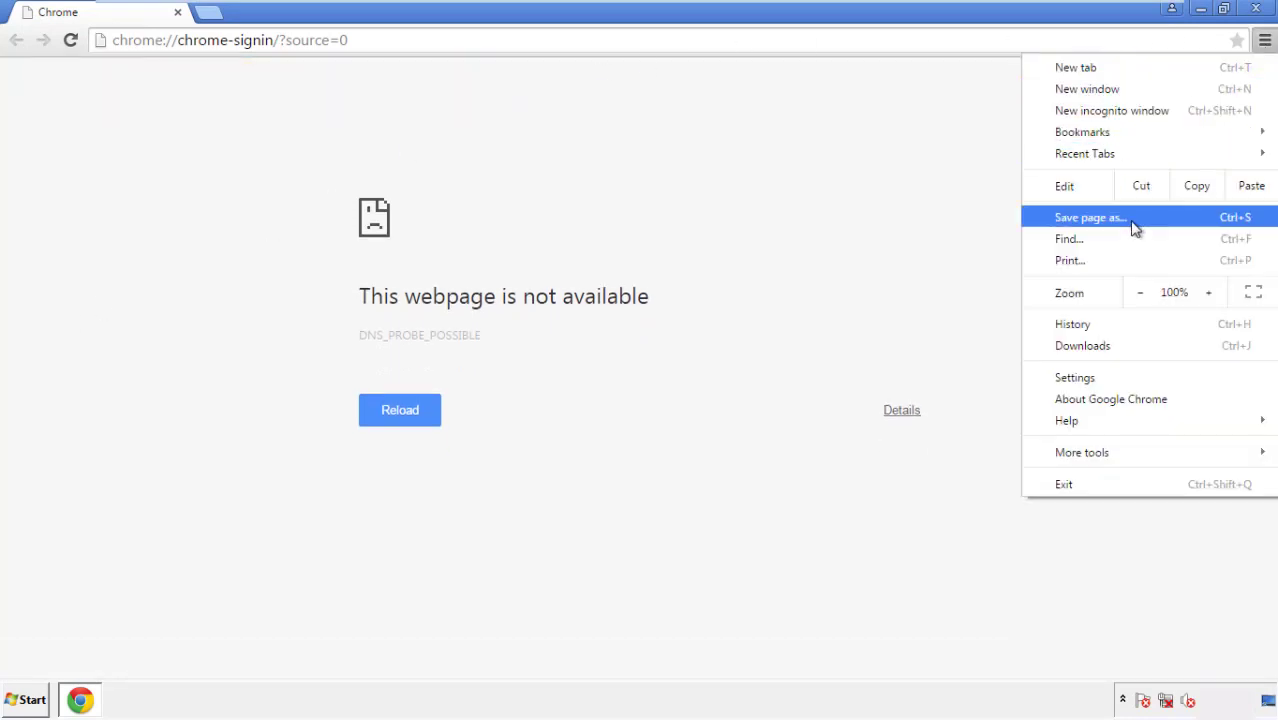
{"action": "left_click", "coordinate": [1080, 378]}
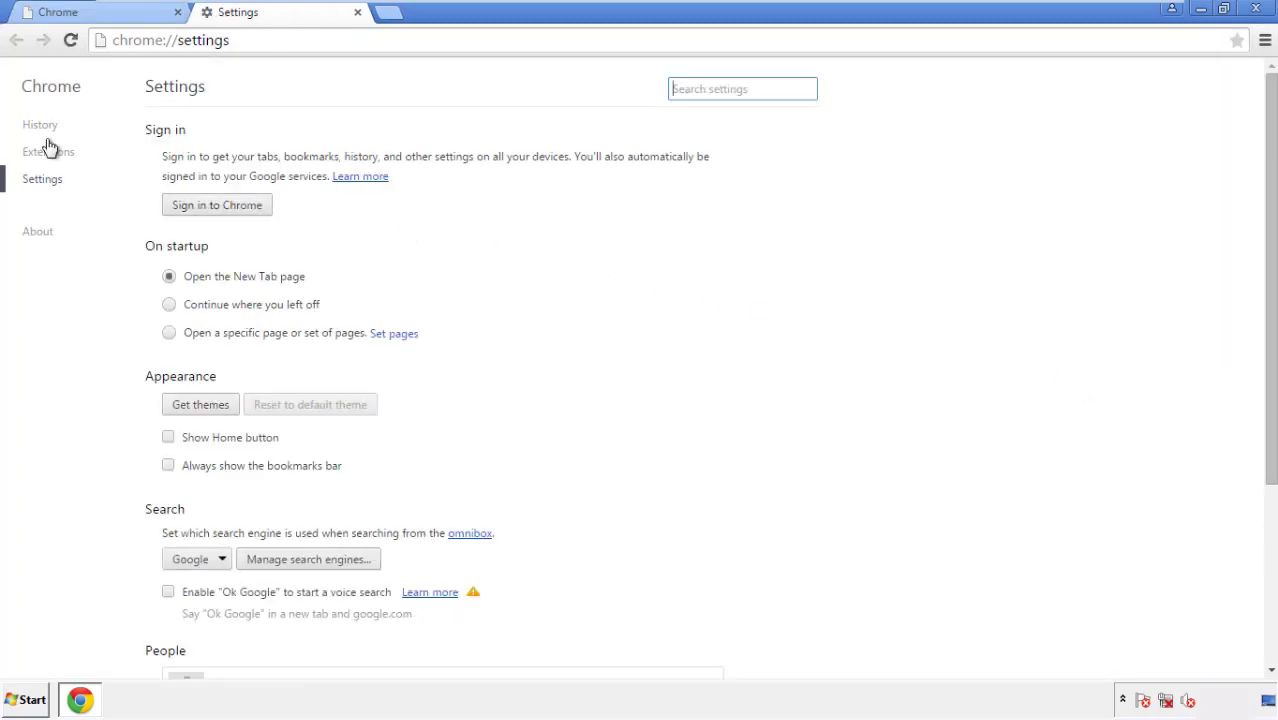
{"action": "left_click", "coordinate": [40, 125]}
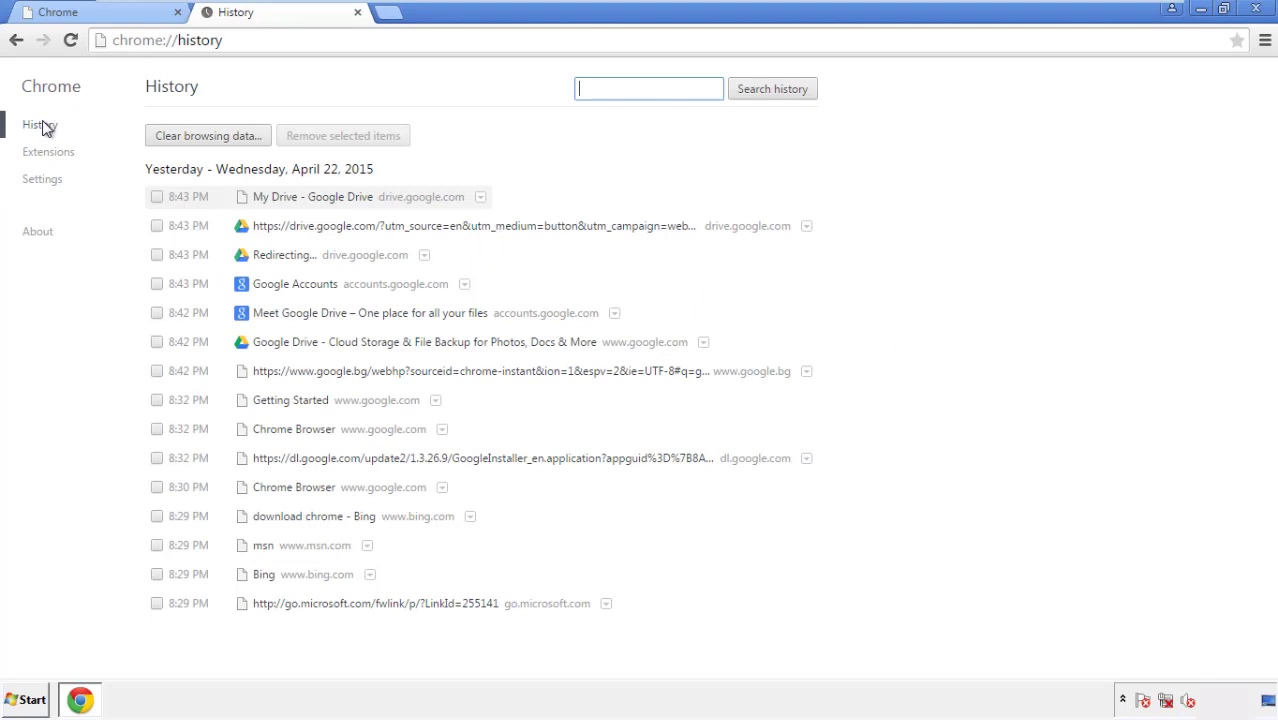
Clear Chrome's browsing data from the beginning of time, including autofill but not passwords
{"action": "left_click", "coordinate": [193, 139]}
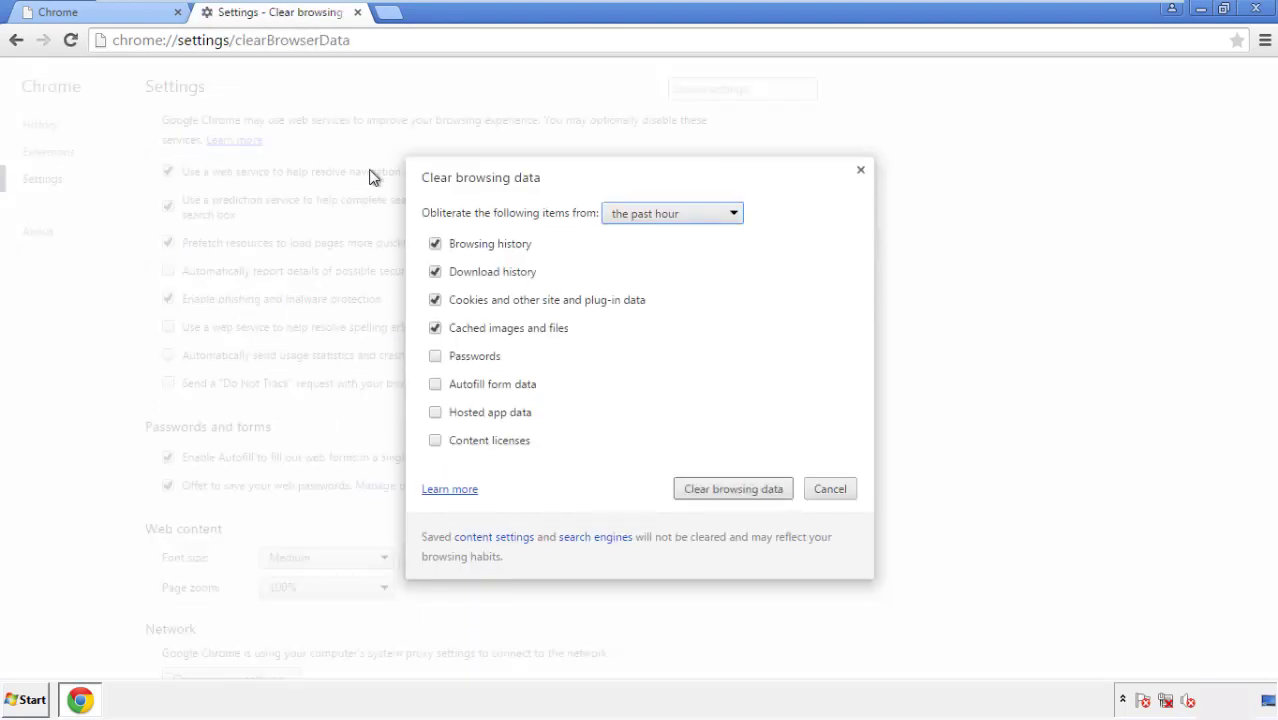
{"action": "left_click", "coordinate": [643, 215]}
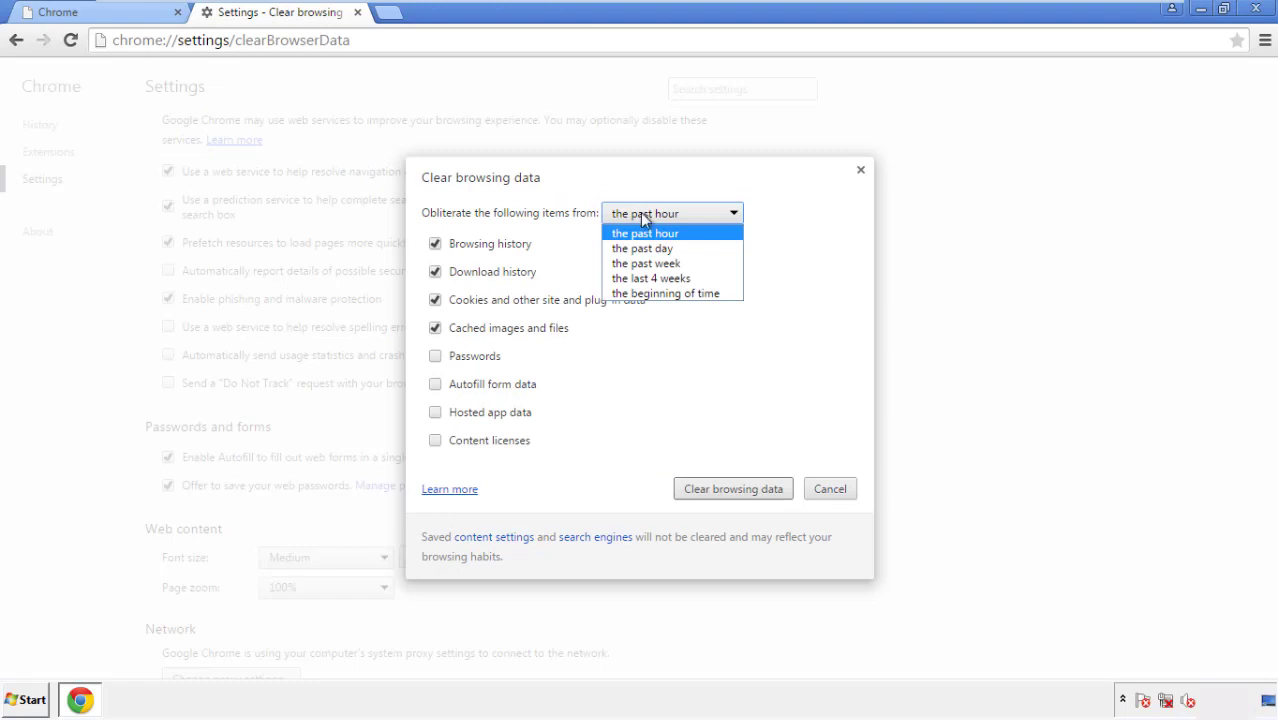
{"action": "left_click", "coordinate": [640, 294]}
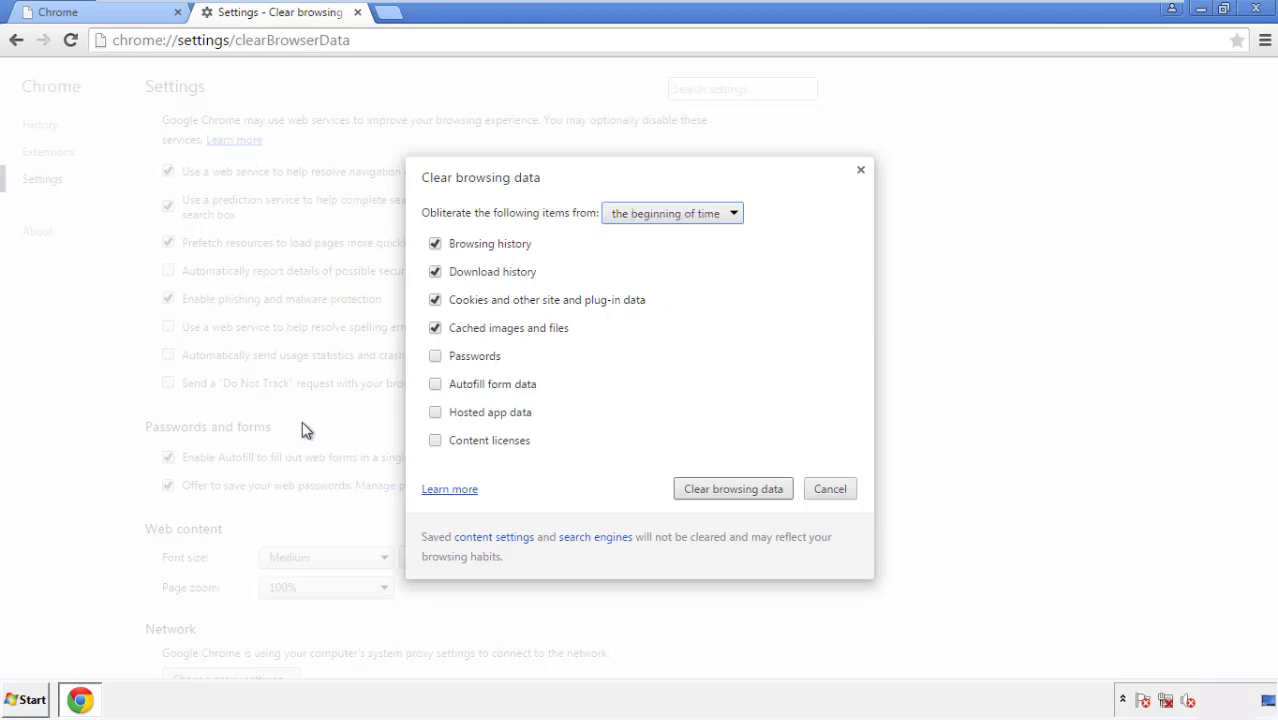
{"action": "left_click", "coordinate": [446, 390]}
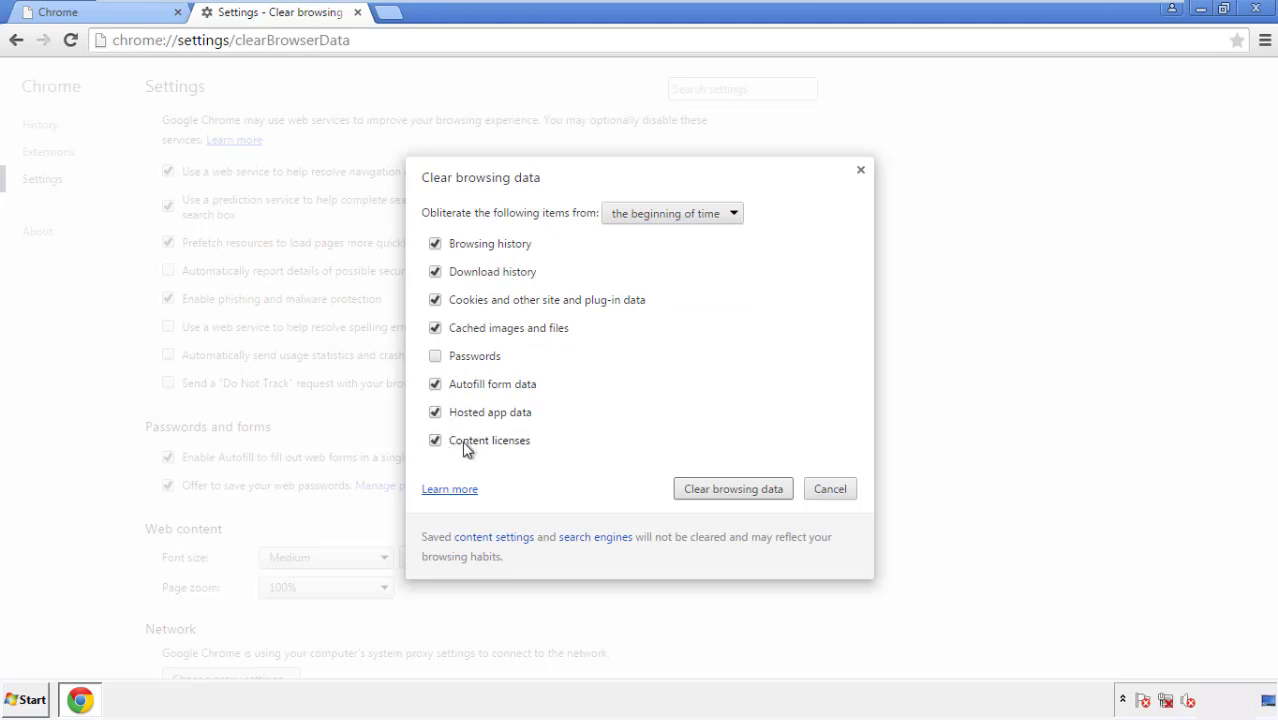
{"action": "left_click", "coordinate": [716, 492]}
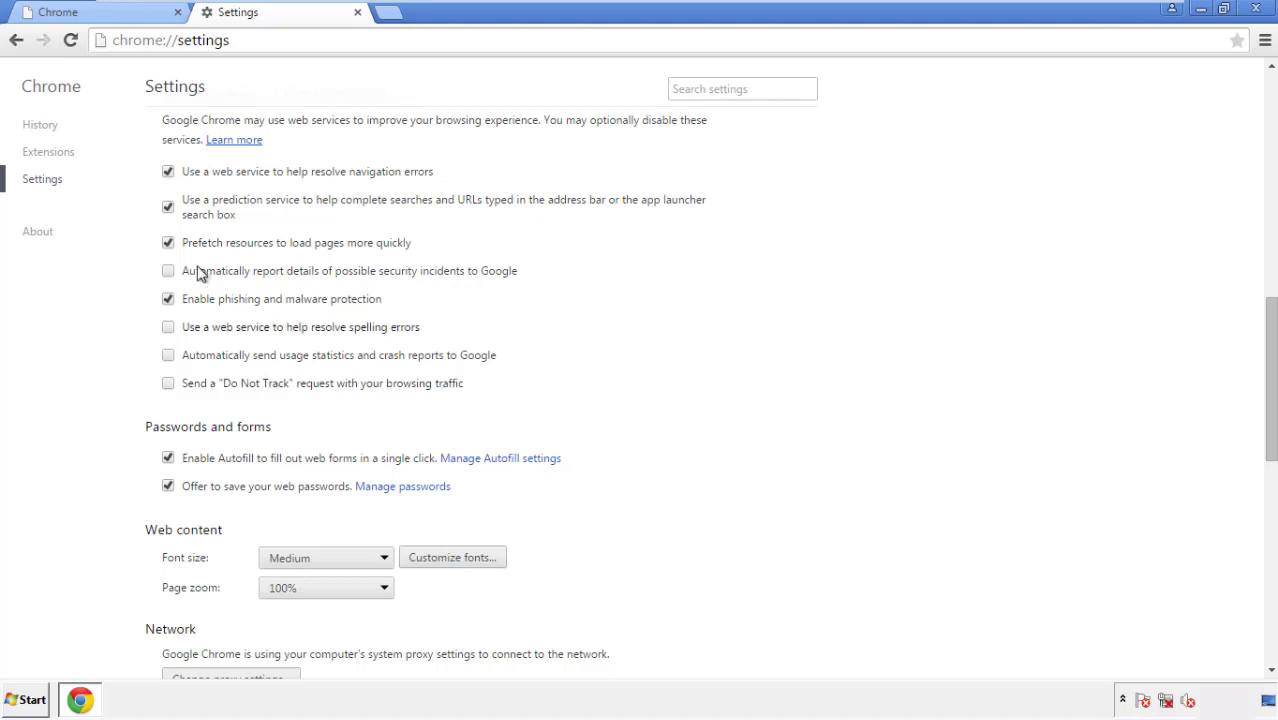
Reset all Chrome settings to their original defaults, then close the Chrome window
{"action": "left_click_drag", "start_coordinate": [1270, 318], "coordinate": [1247, 557]}
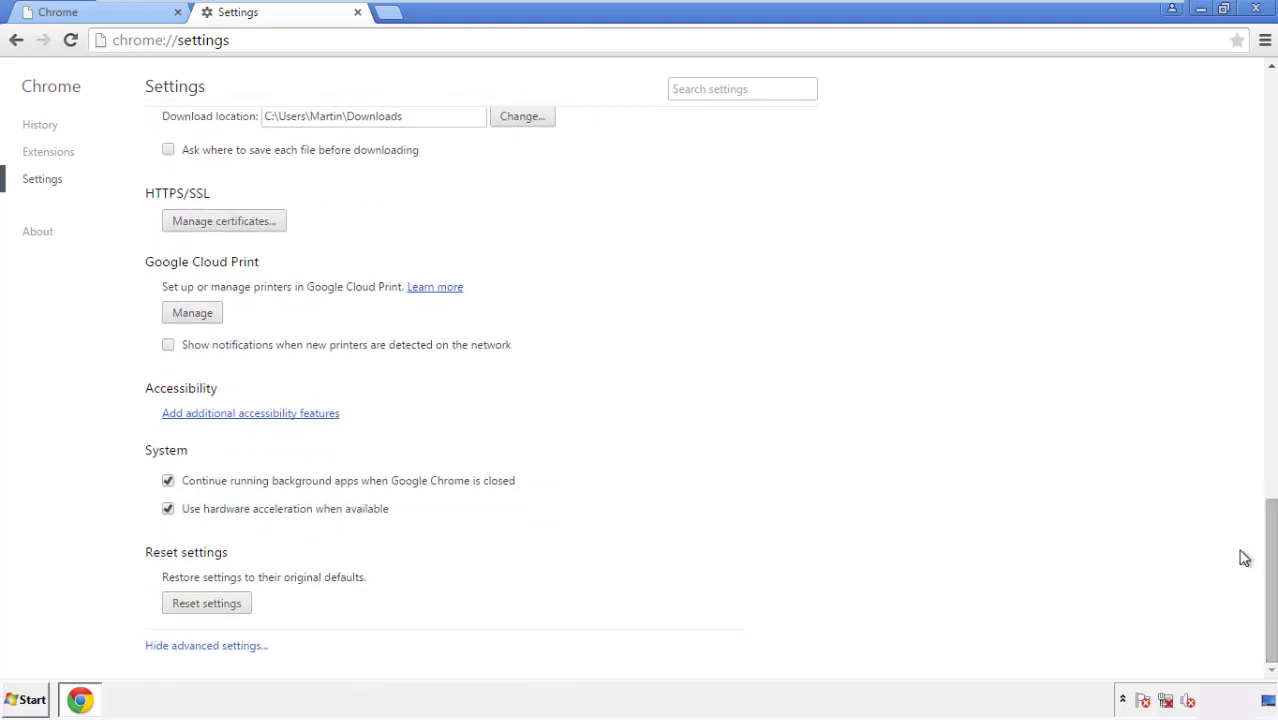
{"action": "left_click", "coordinate": [241, 606]}
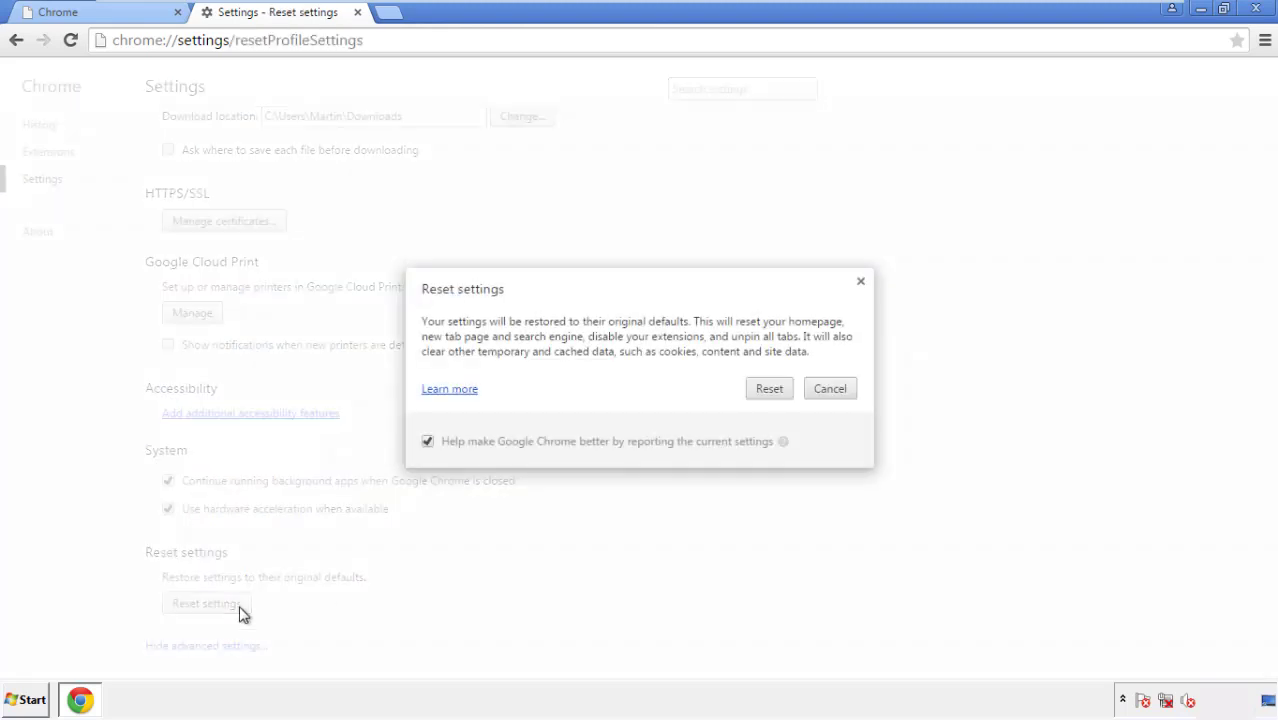
{"action": "left_click", "coordinate": [769, 389]}
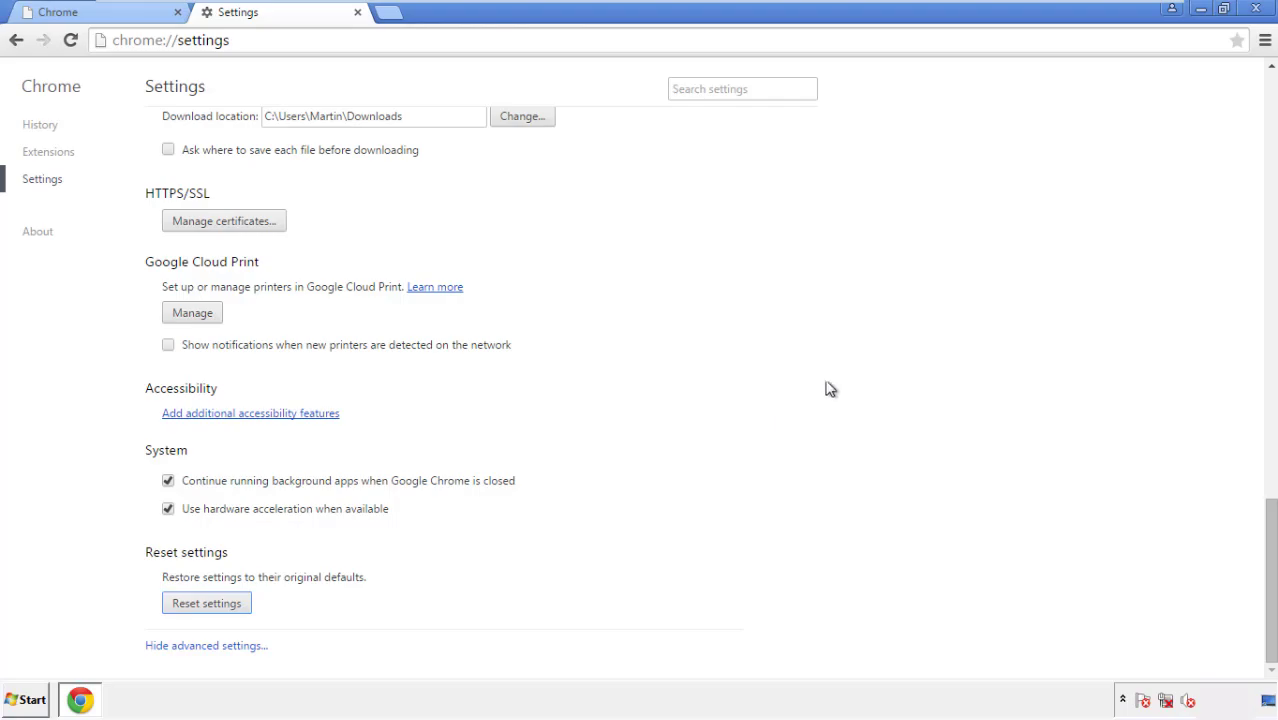
{"action": "left_click", "coordinate": [1256, 8]}
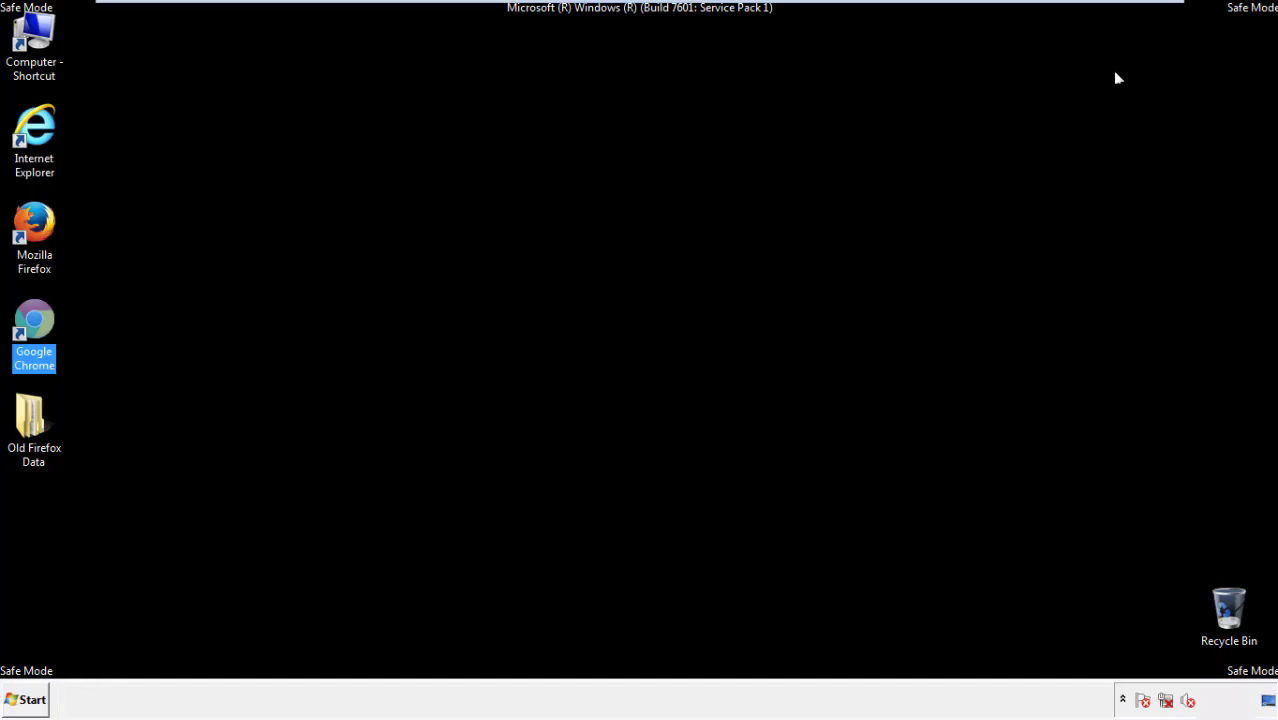
Deselect the desktop items and launch Mozilla Firefox from its desktop icon
{"action": "left_click", "coordinate": [689, 322]}
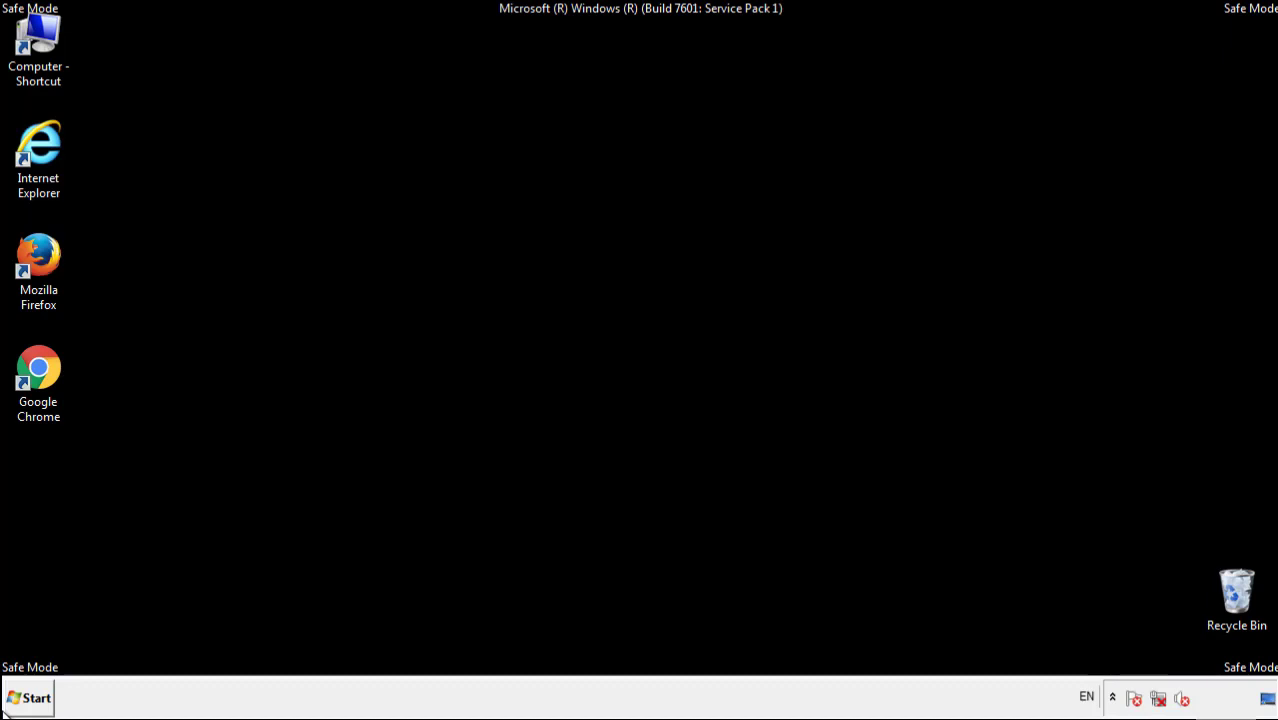
{"action": "double_click", "coordinate": [49, 248]}
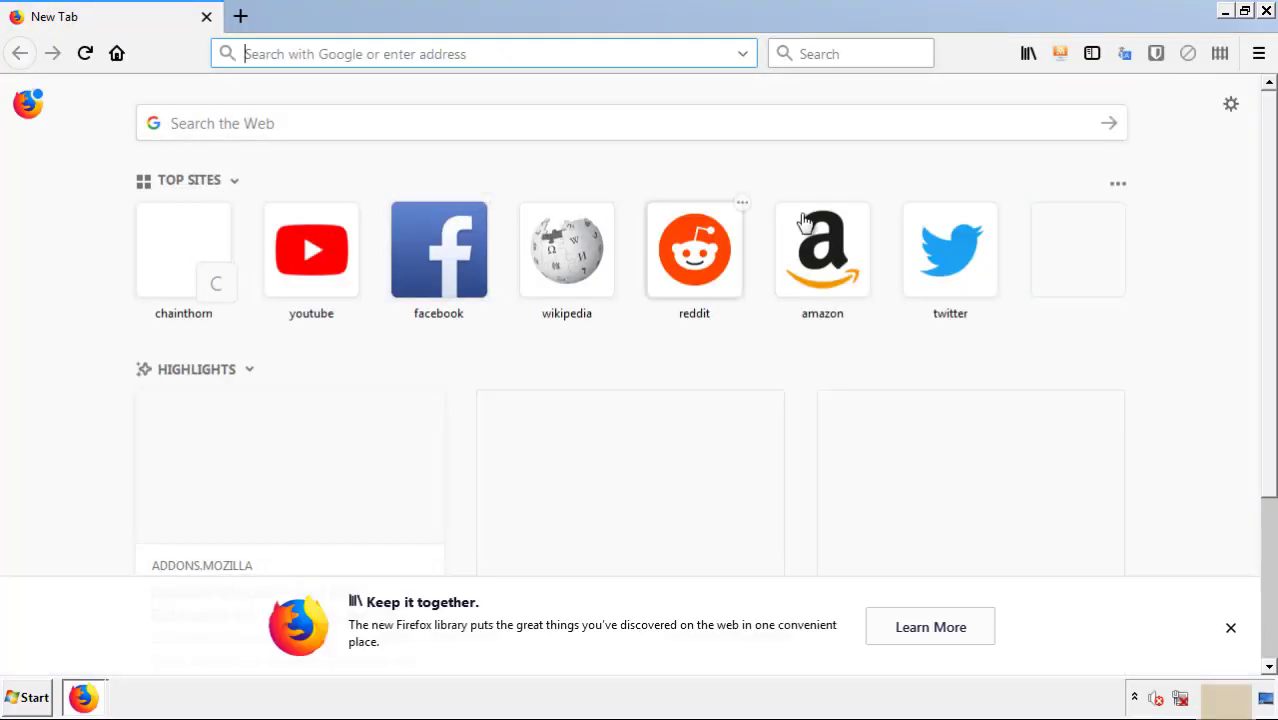
Remove the Search Mine extension in Firefox's Add-ons Manager, then close Firefox
{"action": "left_click", "coordinate": [1259, 53]}
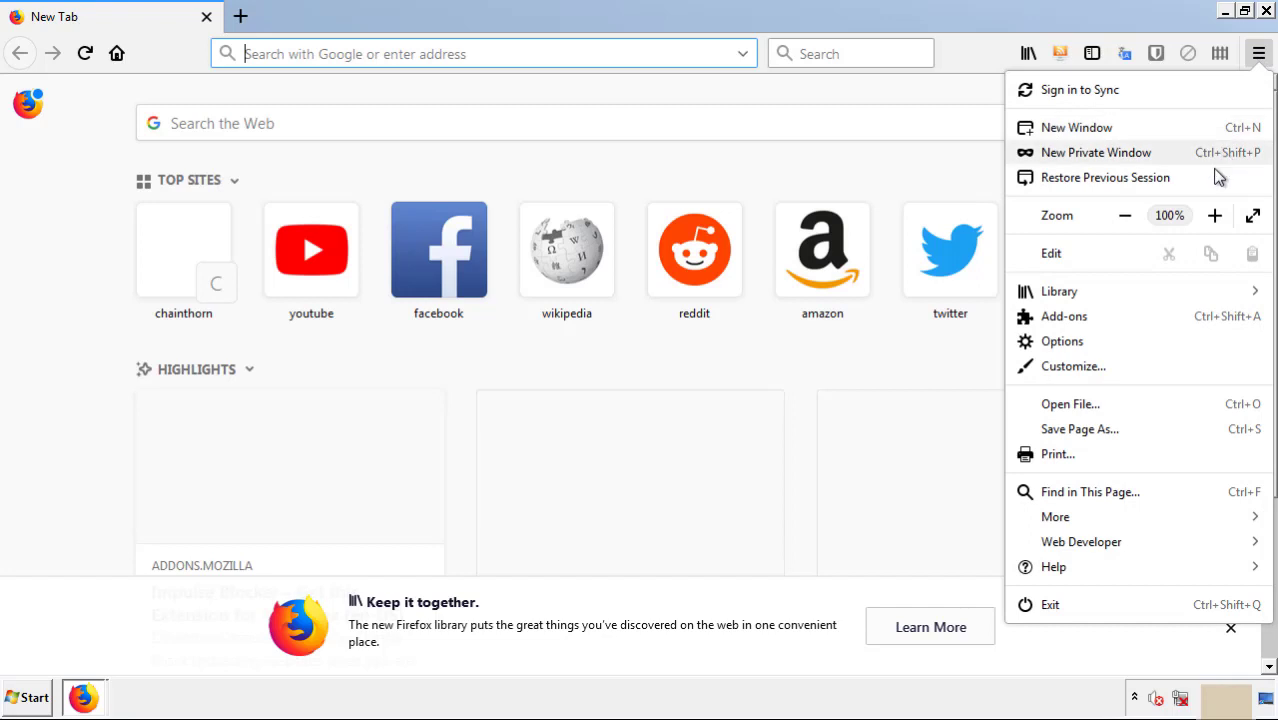
{"action": "left_click", "coordinate": [1064, 316]}
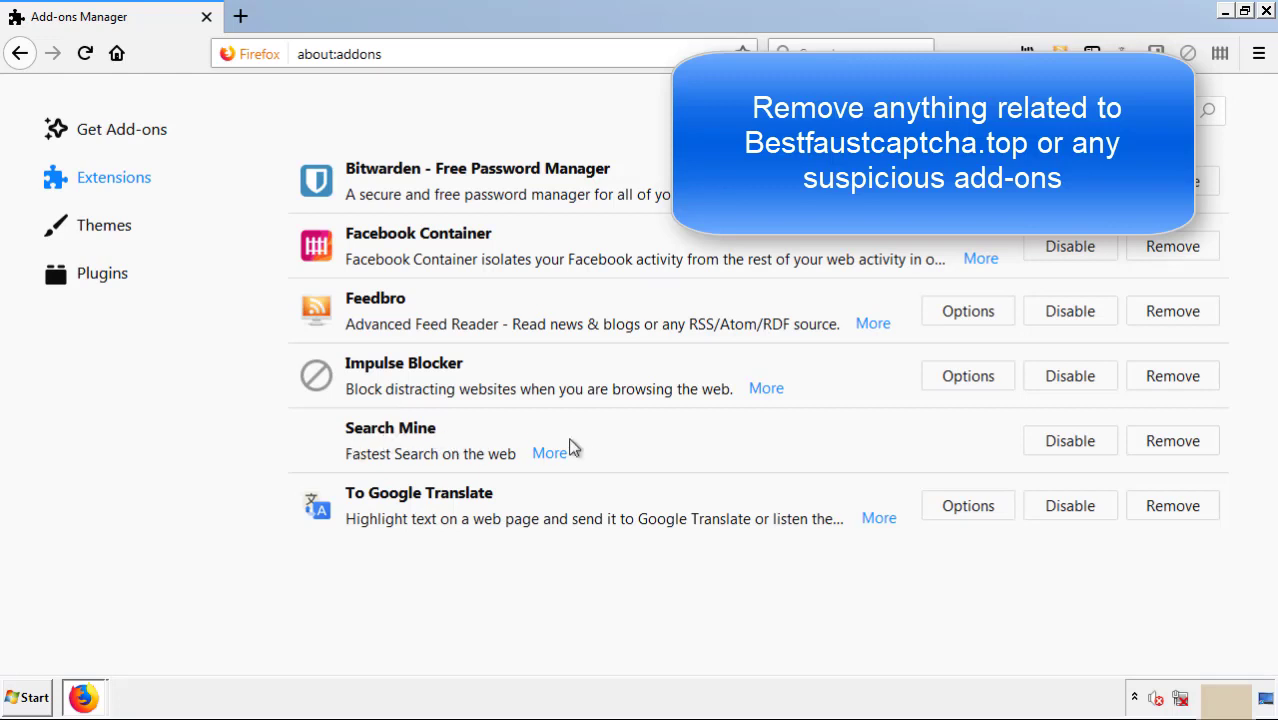
{"action": "left_click", "coordinate": [1168, 449]}
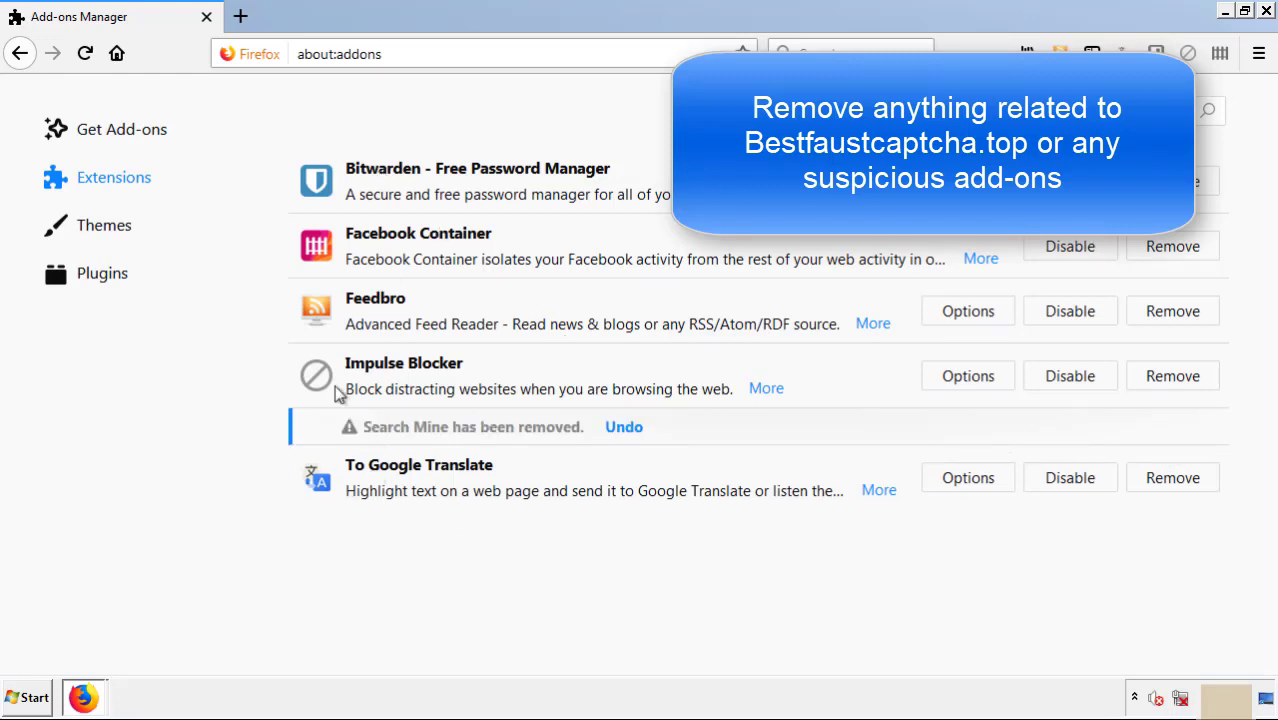
{"action": "left_click", "coordinate": [1267, 12]}
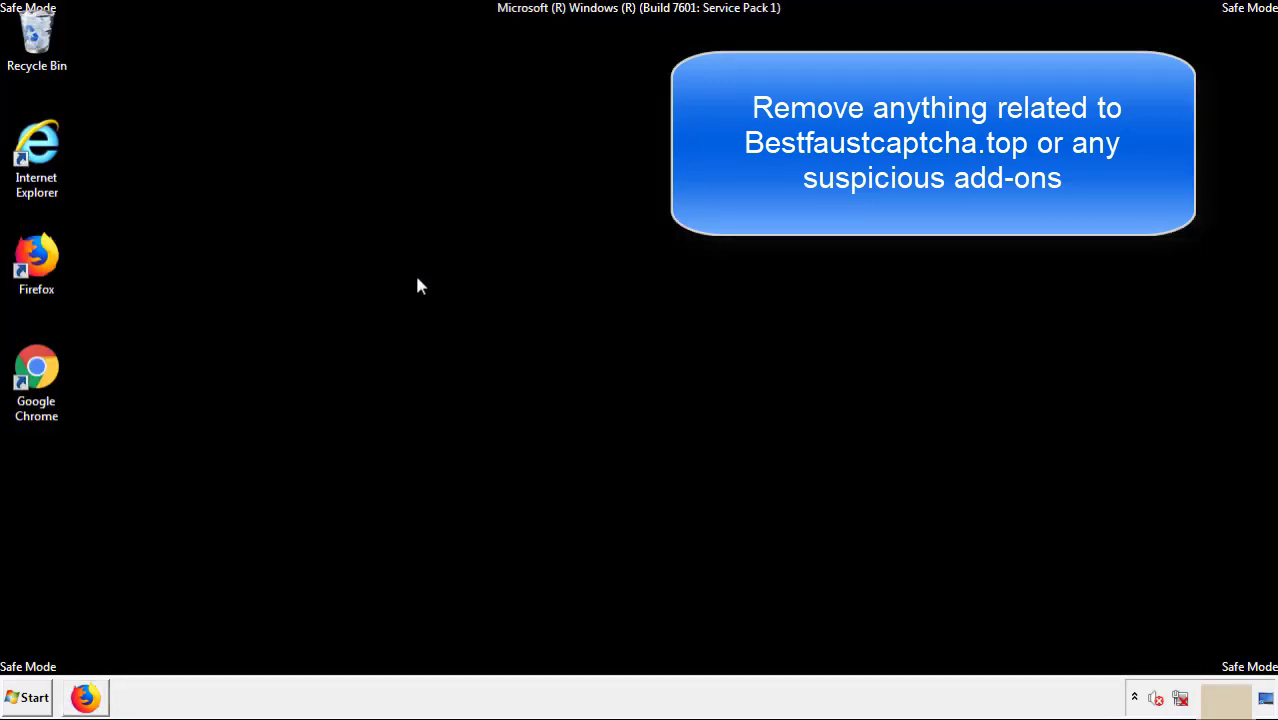
Launch Google Chrome and bring up its Extensions page
{"action": "double_click", "coordinate": [36, 392]}
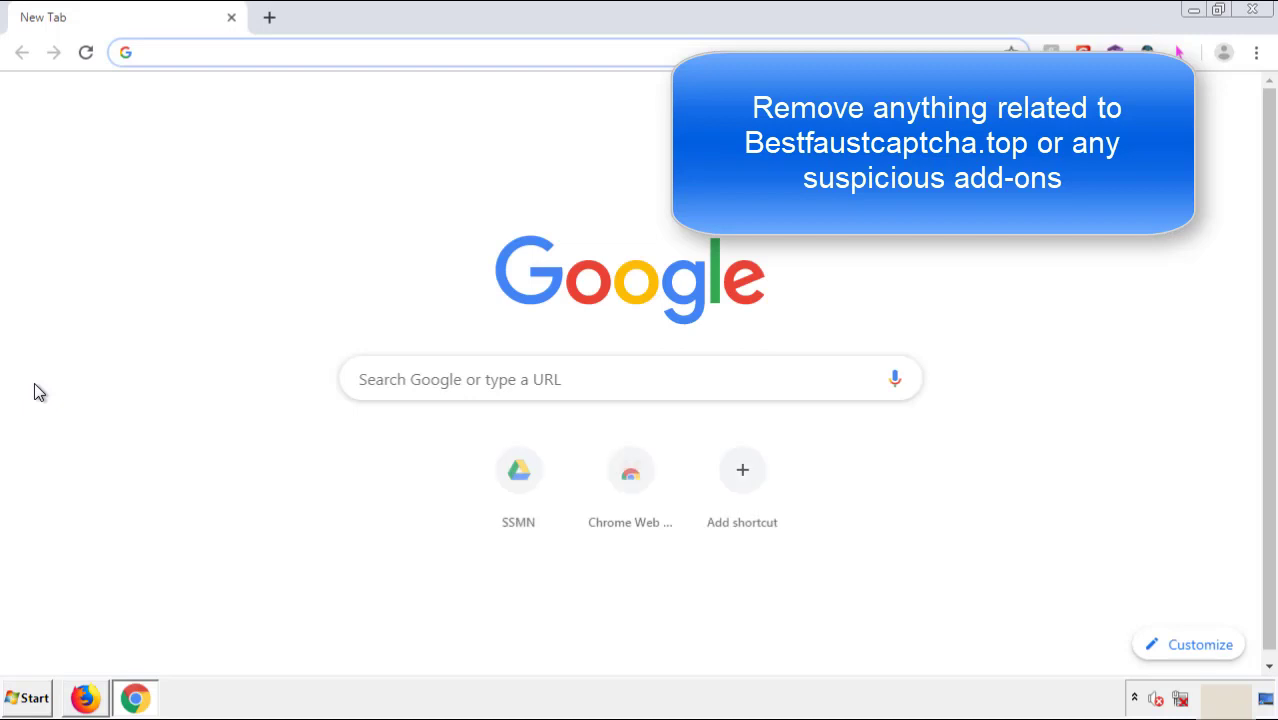
{"action": "left_click", "coordinate": [1256, 52]}
{"action": "mouse_move", "coordinate": [1144, 351]}
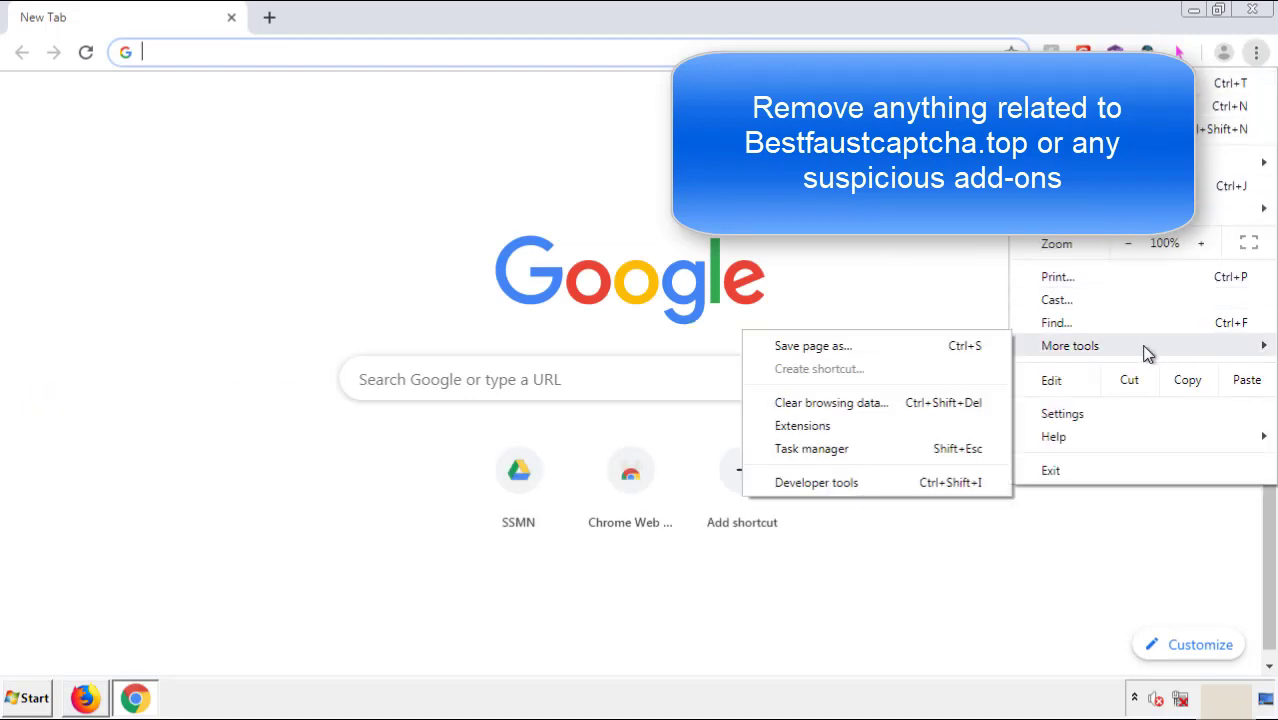
{"action": "left_click", "coordinate": [826, 424]}
{"action": "scroll", "coordinate": [362, 334], "scroll_direction": "down", "scroll_amount": 10}
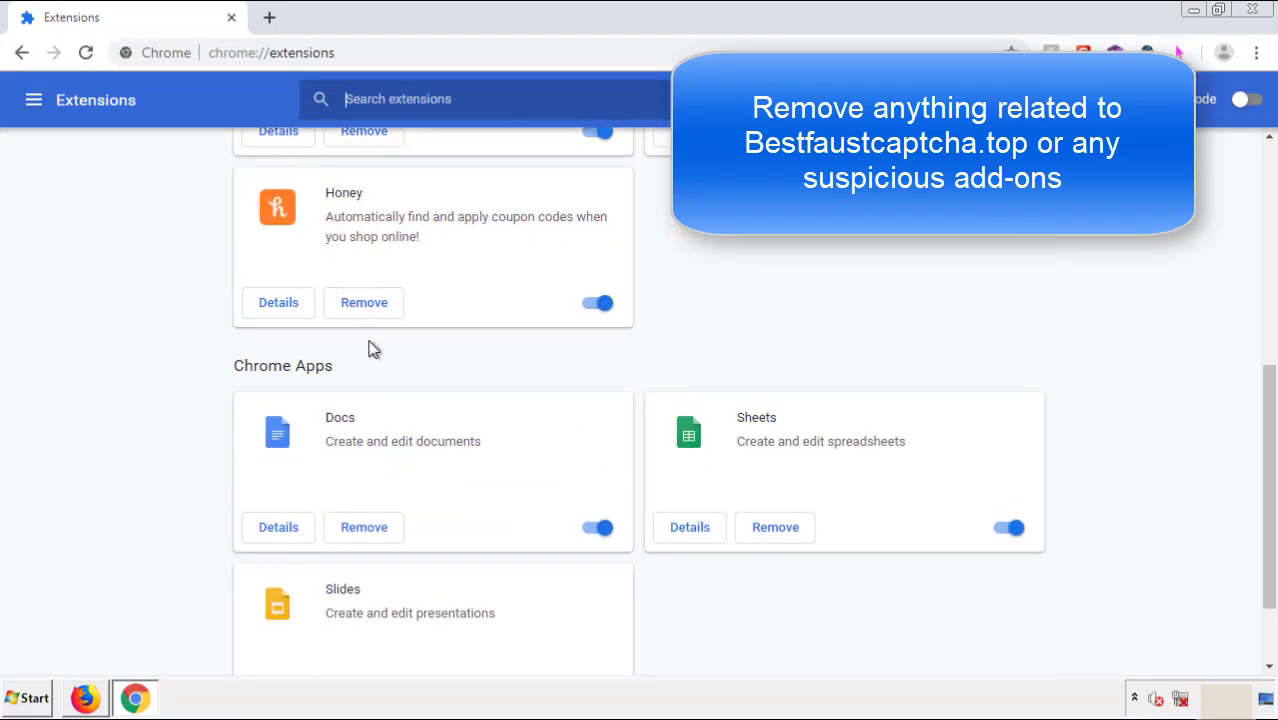
{"action": "scroll", "coordinate": [482, 366], "scroll_direction": "up", "scroll_amount": 10}
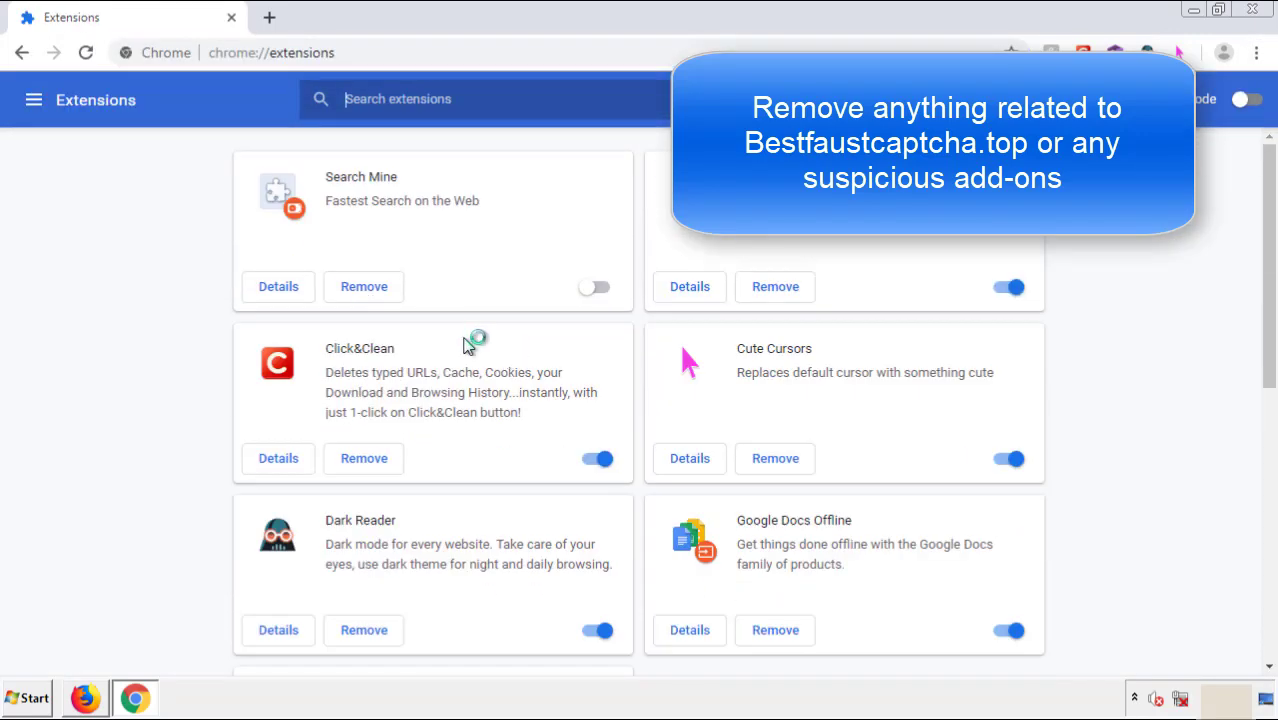
Remove the Search Mine extension, close Chrome, and bring up the Start menu
{"action": "left_click", "coordinate": [360, 290]}
{"action": "key", "text": "Return"}
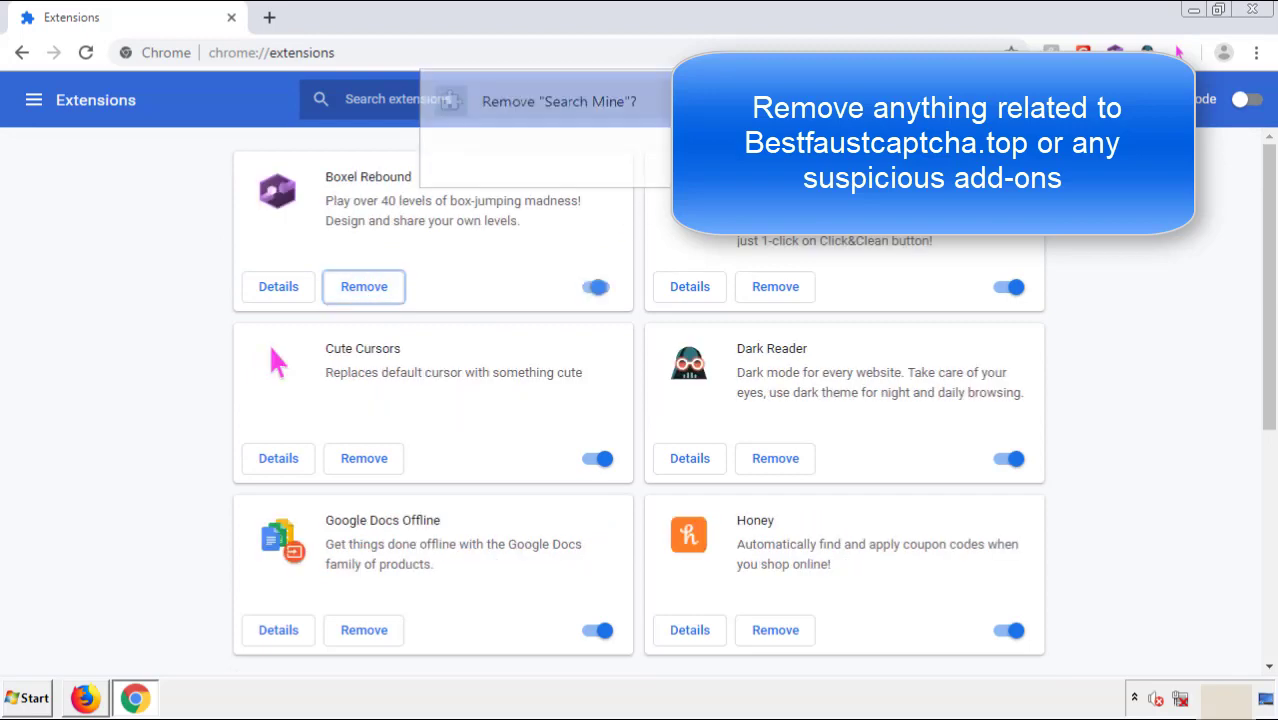
{"action": "left_click", "coordinate": [1252, 9]}
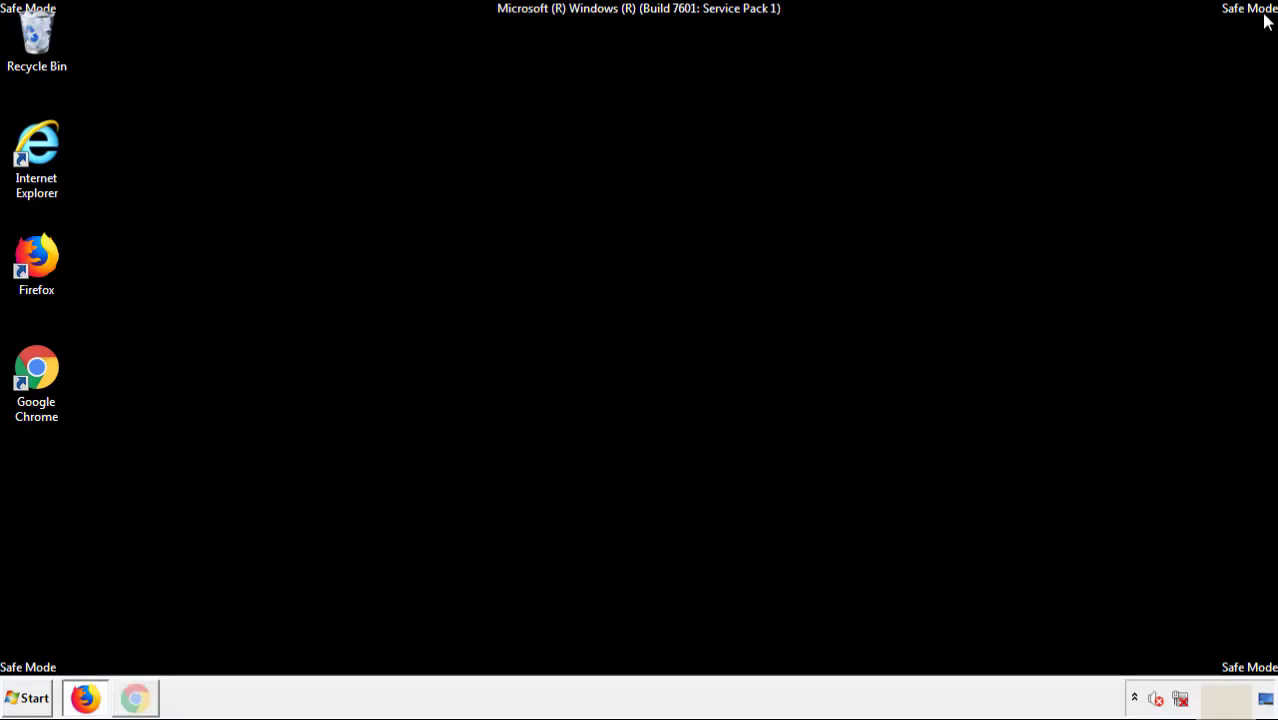
{"action": "left_click", "coordinate": [33, 700]}
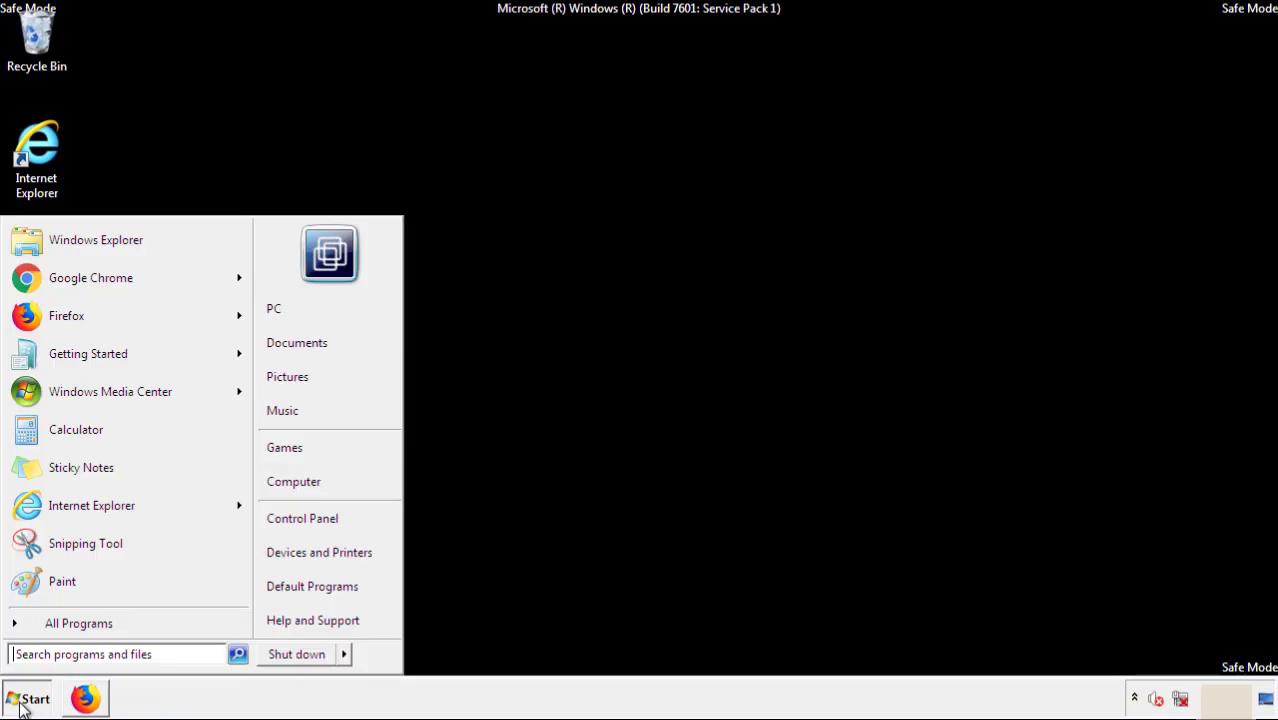